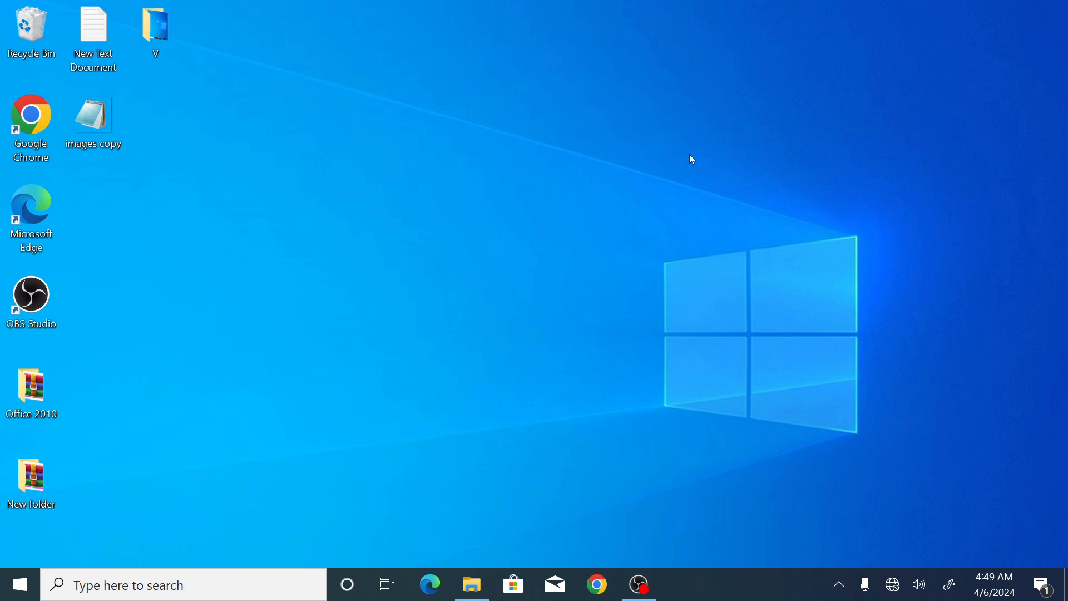
right_click(404, 227)
left_click(439, 270)
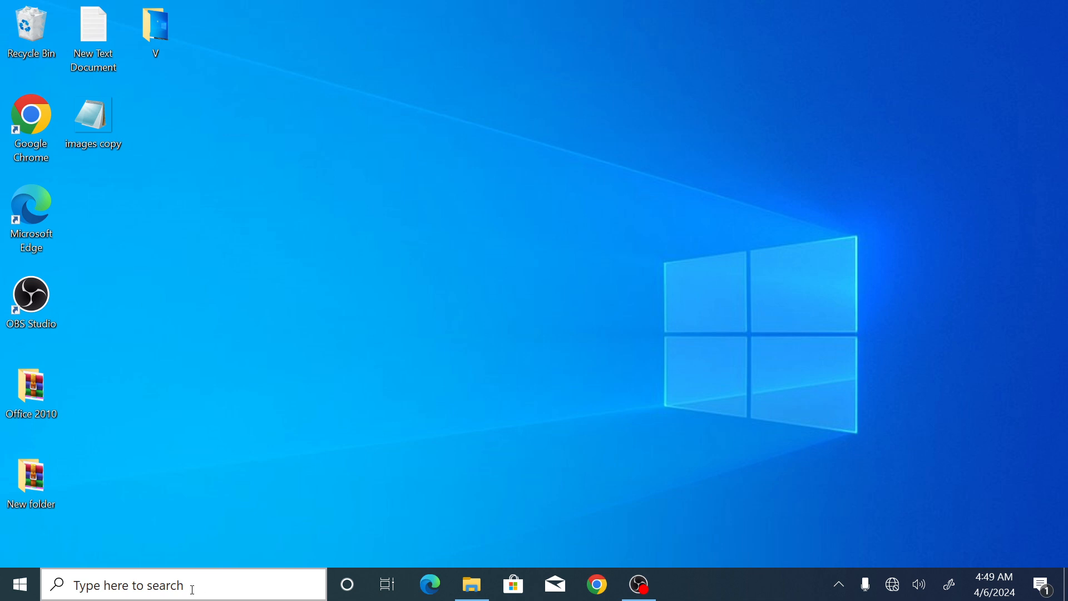
Launch Notepad from the recent items in Windows search, maximize its window, and close it.
left_click(193, 589)
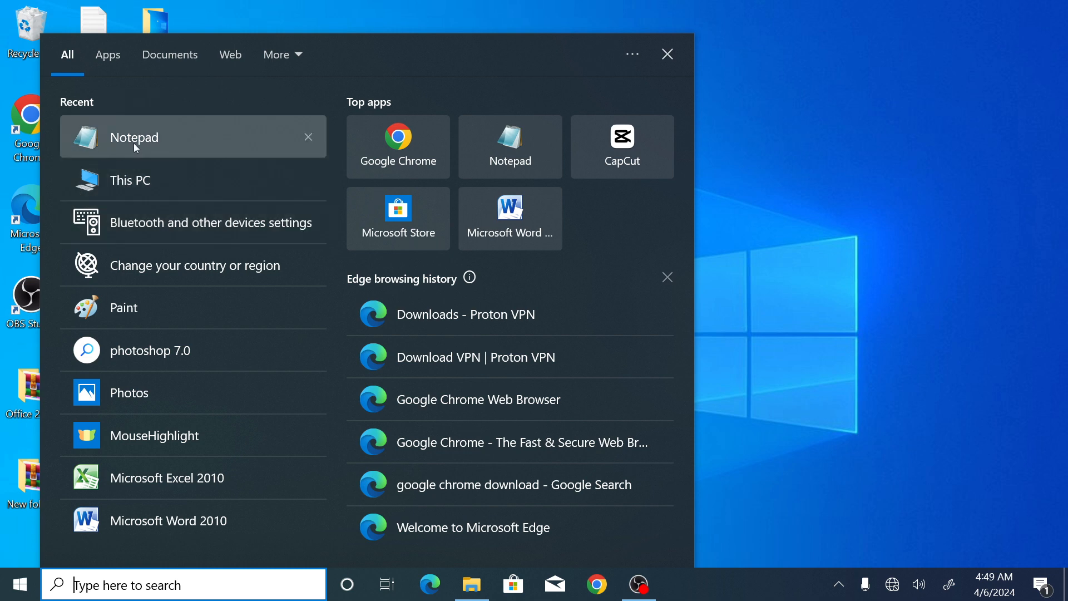
left_click(152, 145)
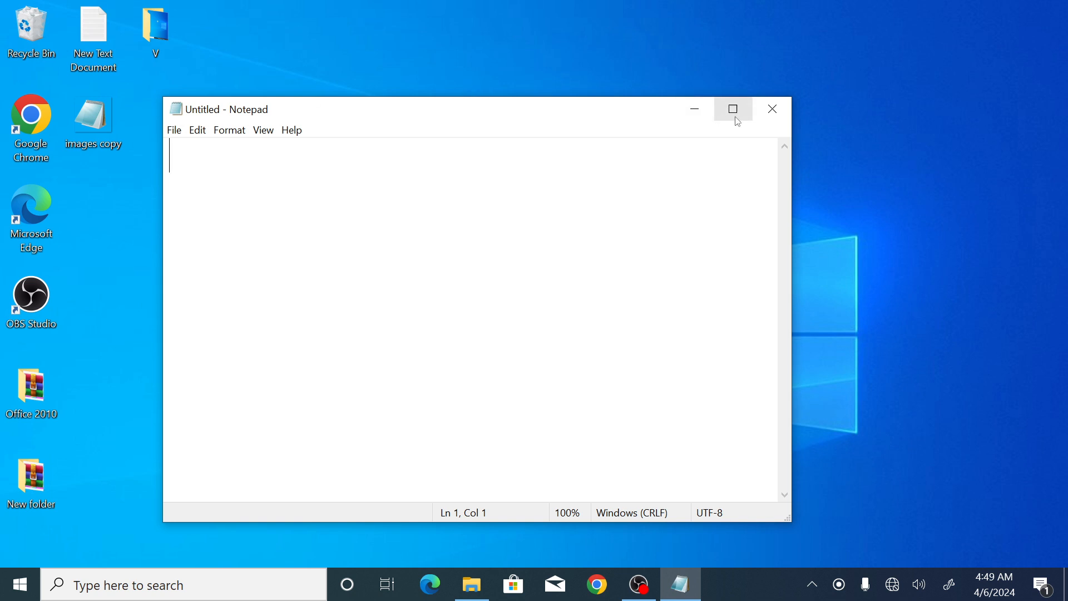
left_click(735, 110)
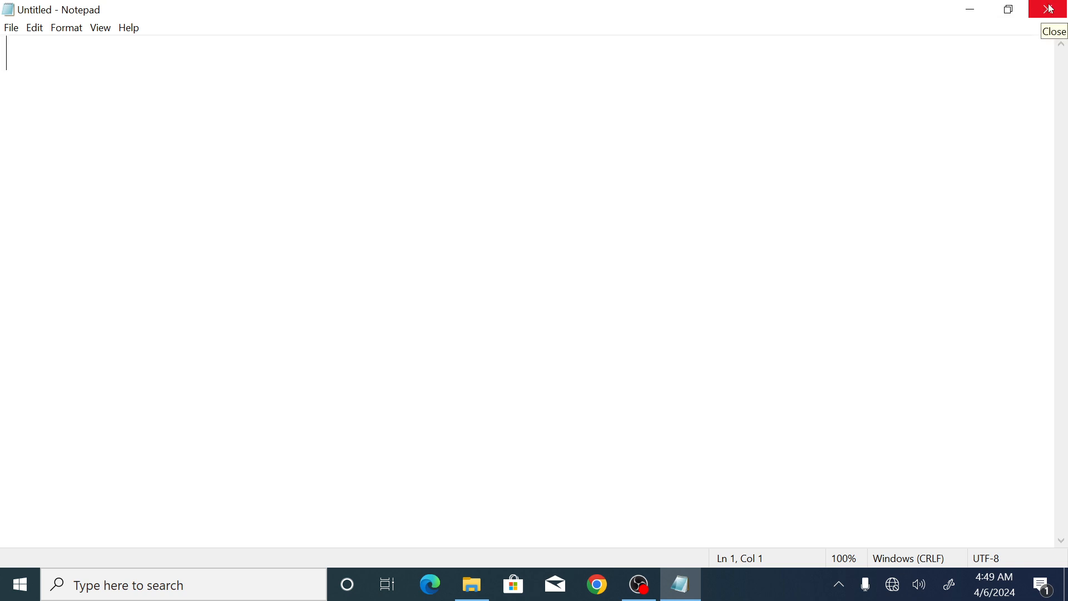
left_click(1050, 10)
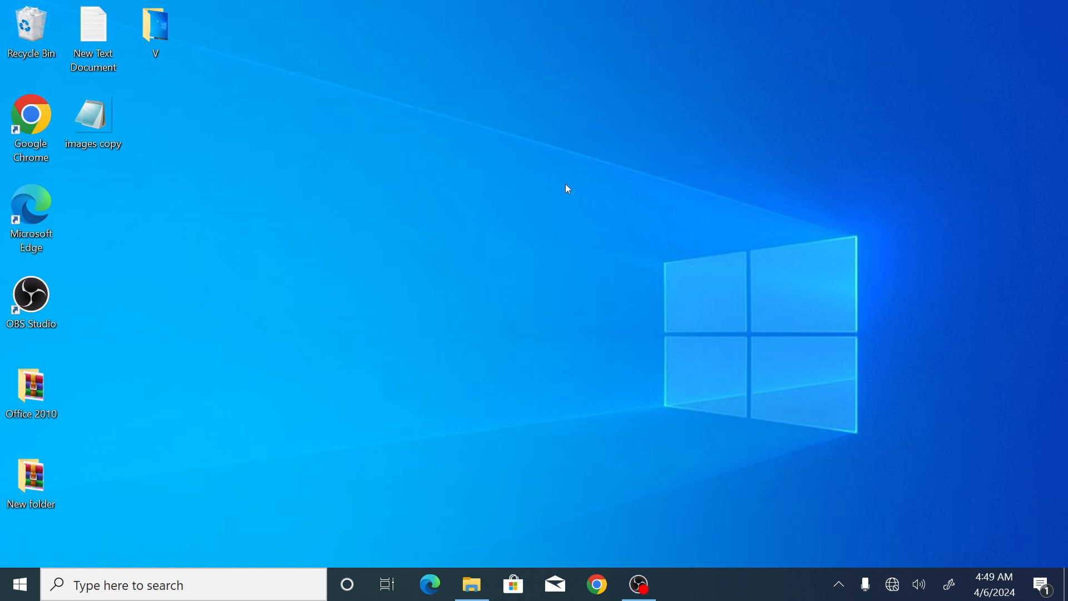
Create a new text document on the desktop with the default name and move it to an empty area near the upper edge.
right_click(463, 159)
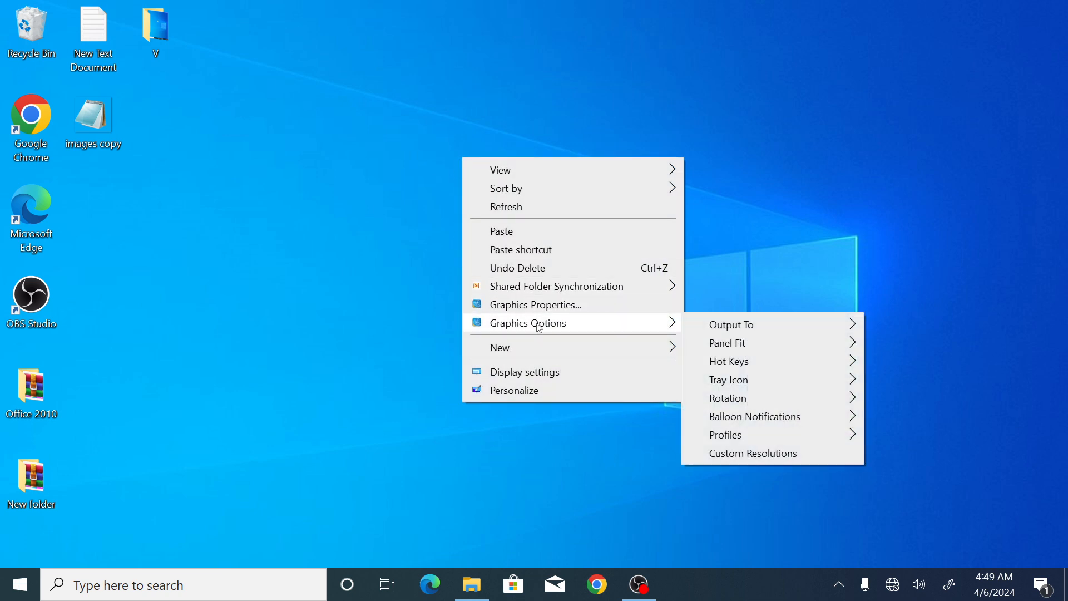
mouse_move(532, 354)
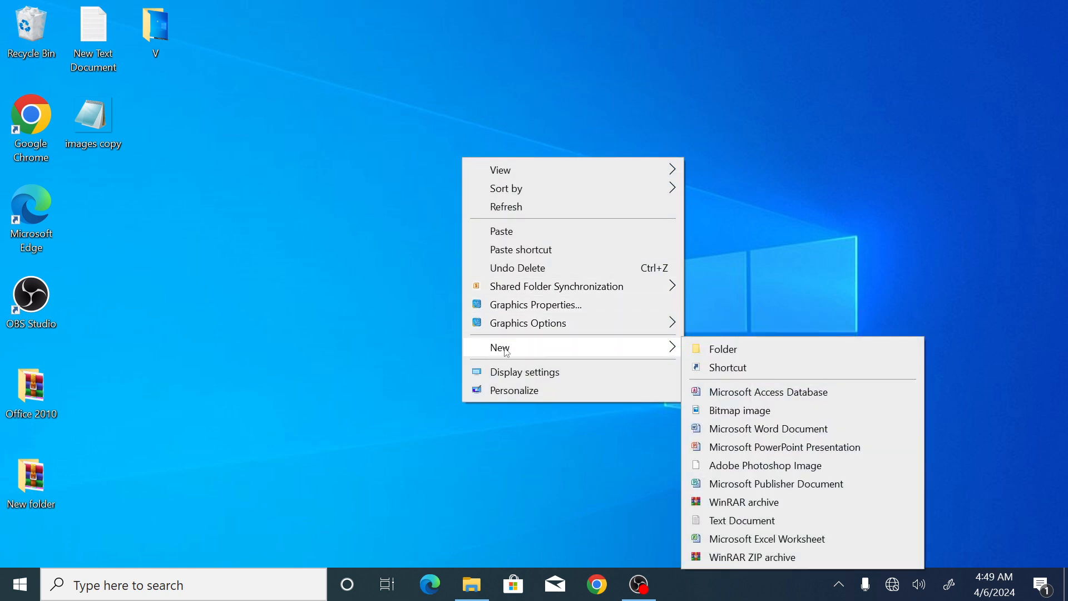
left_click(716, 529)
key("Return")
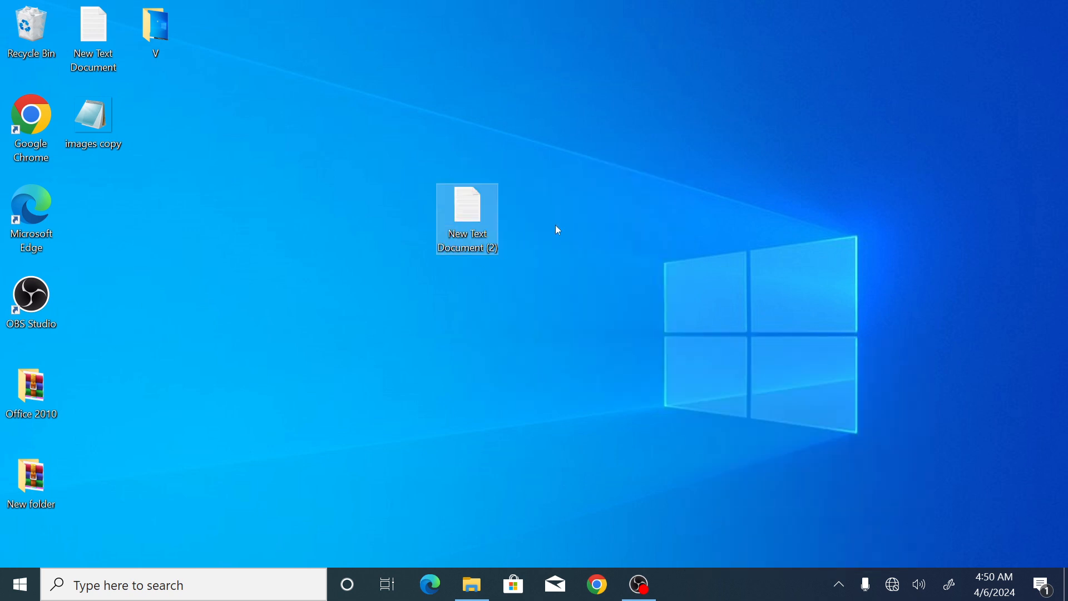
left_click_drag(467, 215, 799, 54)
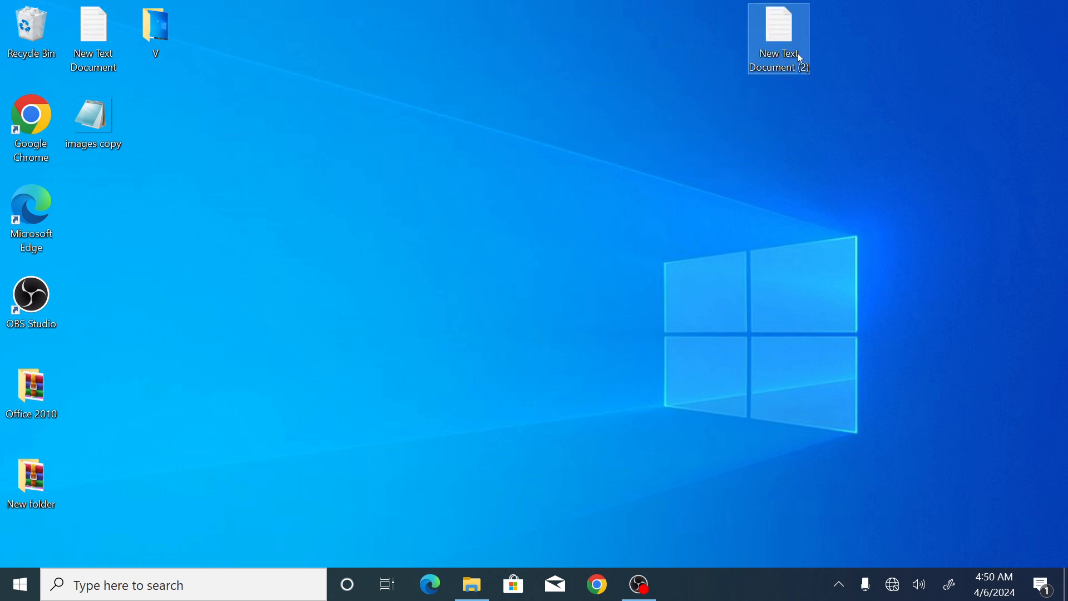
Open the newly created text document from the desktop, view it maximized, and close it.
double_click(777, 40)
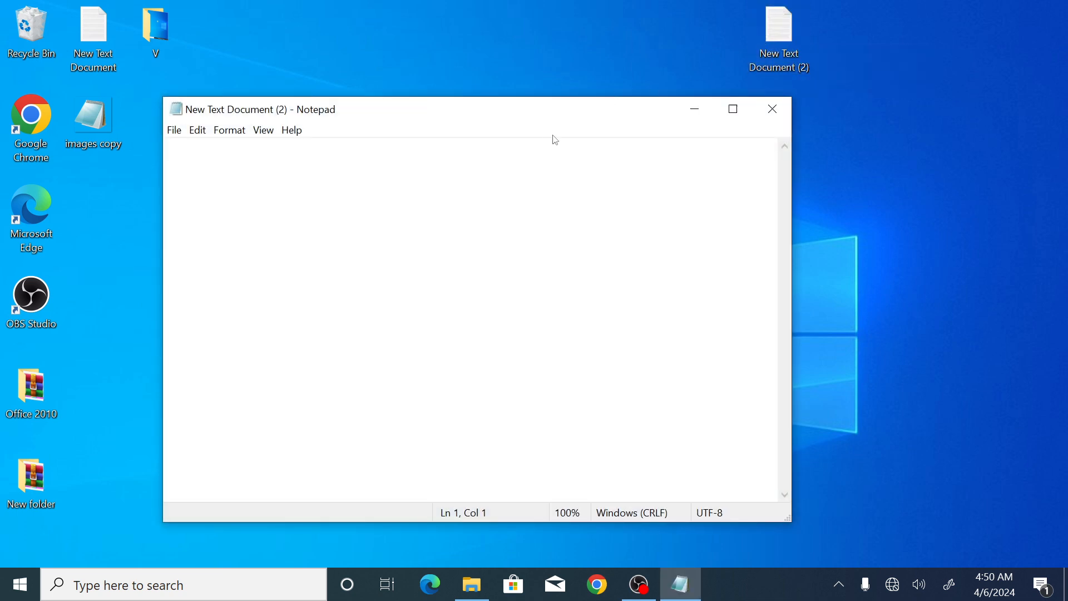
left_click(732, 112)
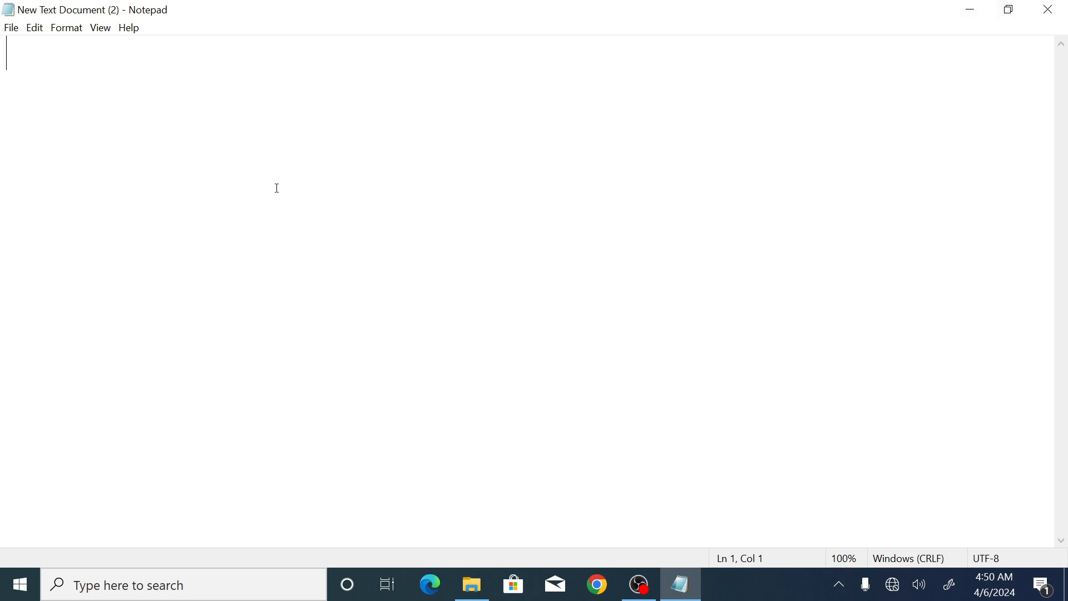
left_click(1053, 9)
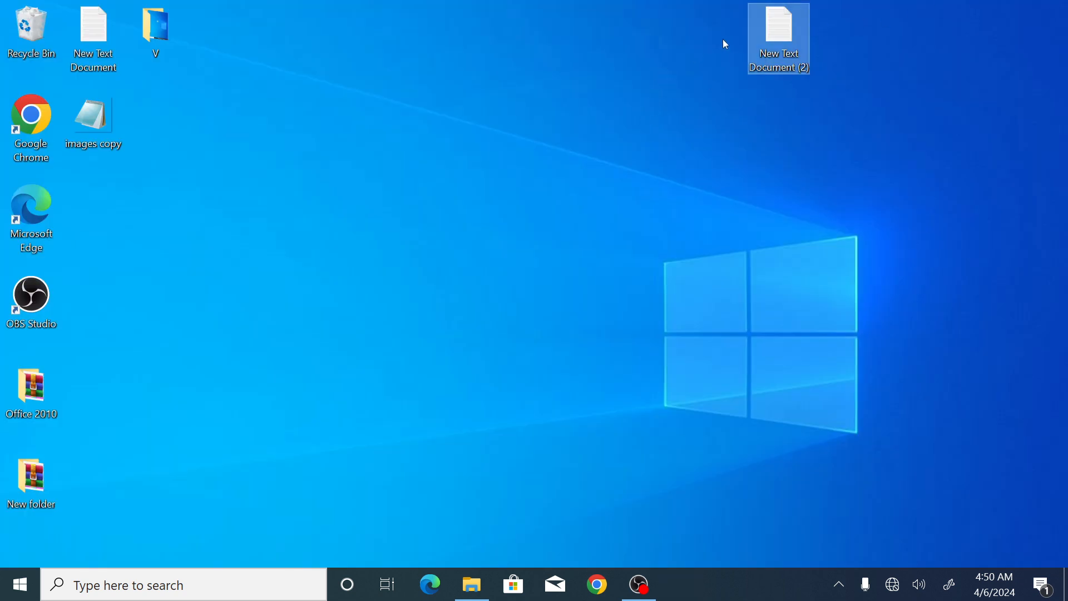
right_click(450, 272)
left_click(479, 320)
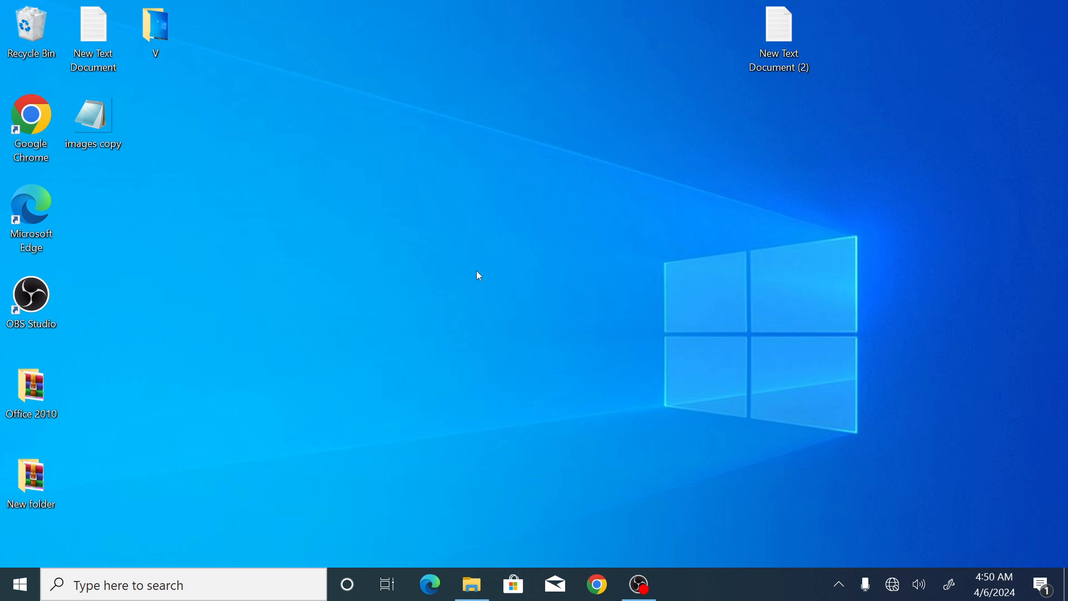
Launch Notepad through the Run command and maximize its window, minimizing and restoring it once.
key("super+r")
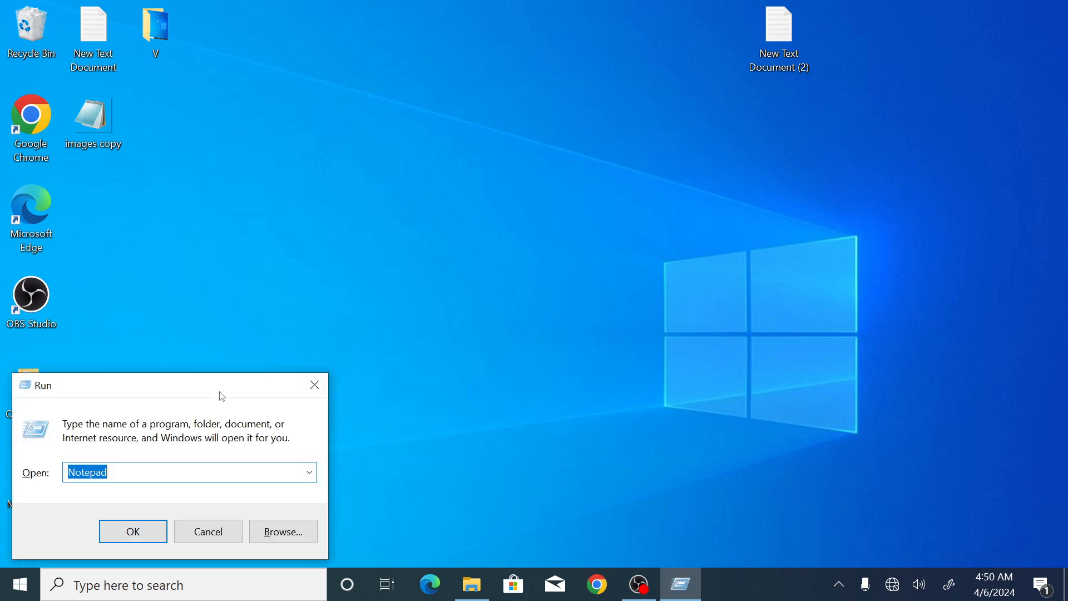
left_click_drag(220, 389, 592, 175)
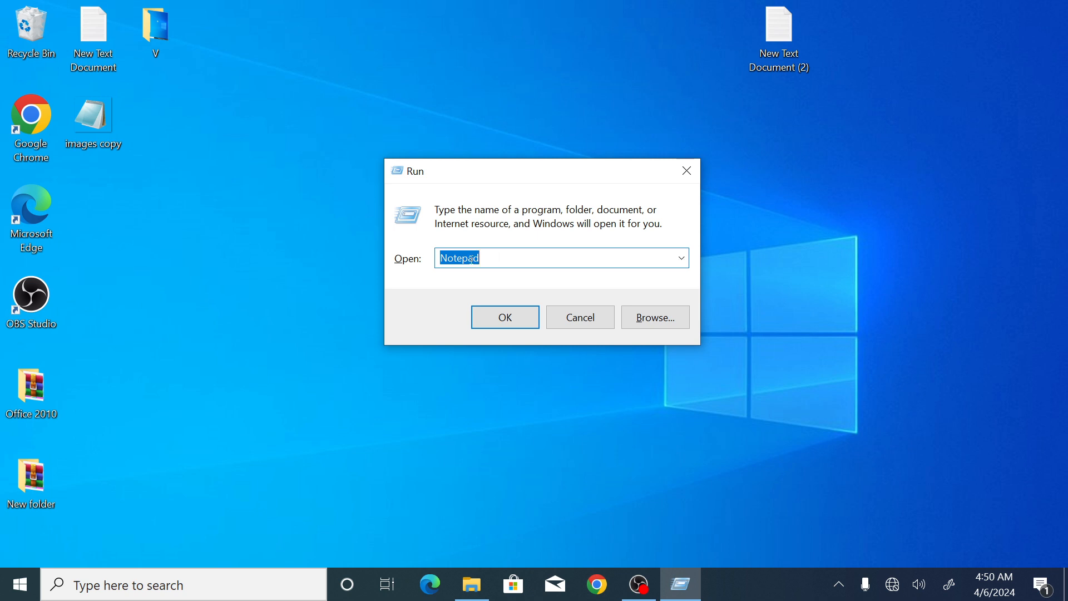
left_click(515, 322)
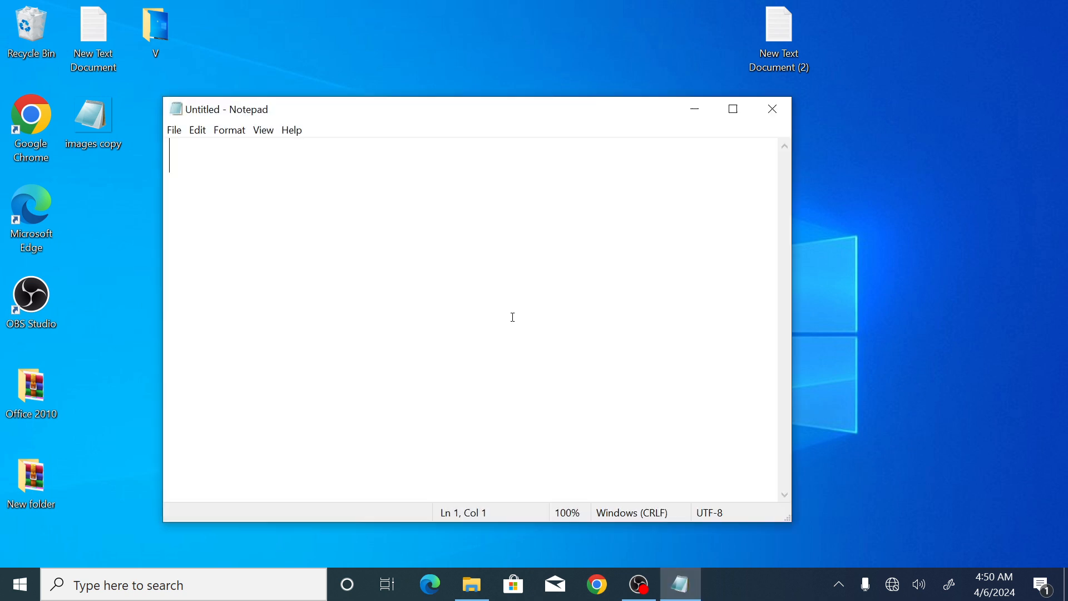
left_click(733, 109)
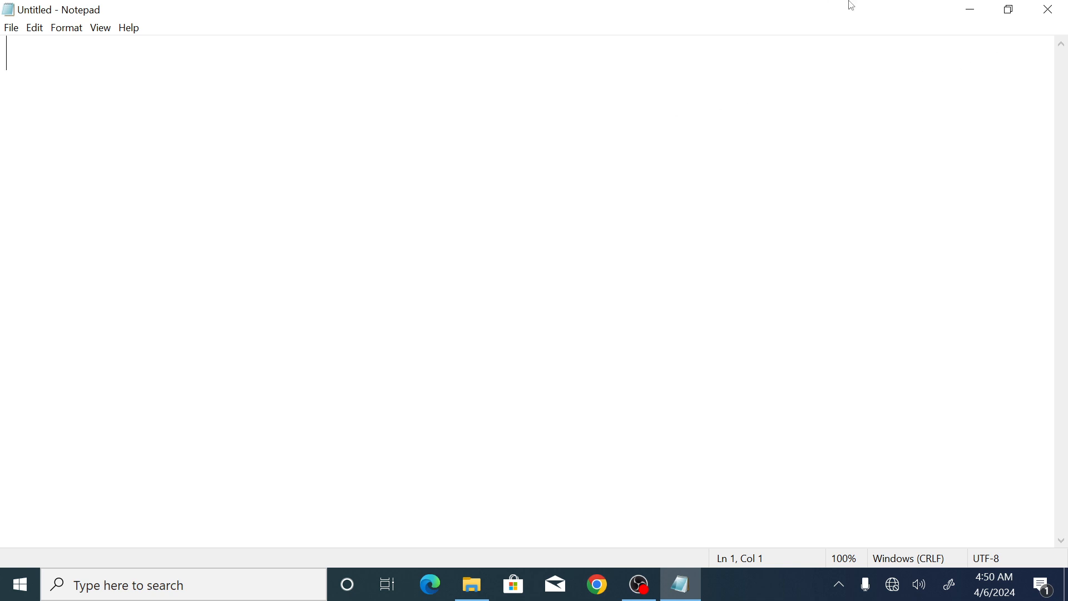
left_click(971, 16)
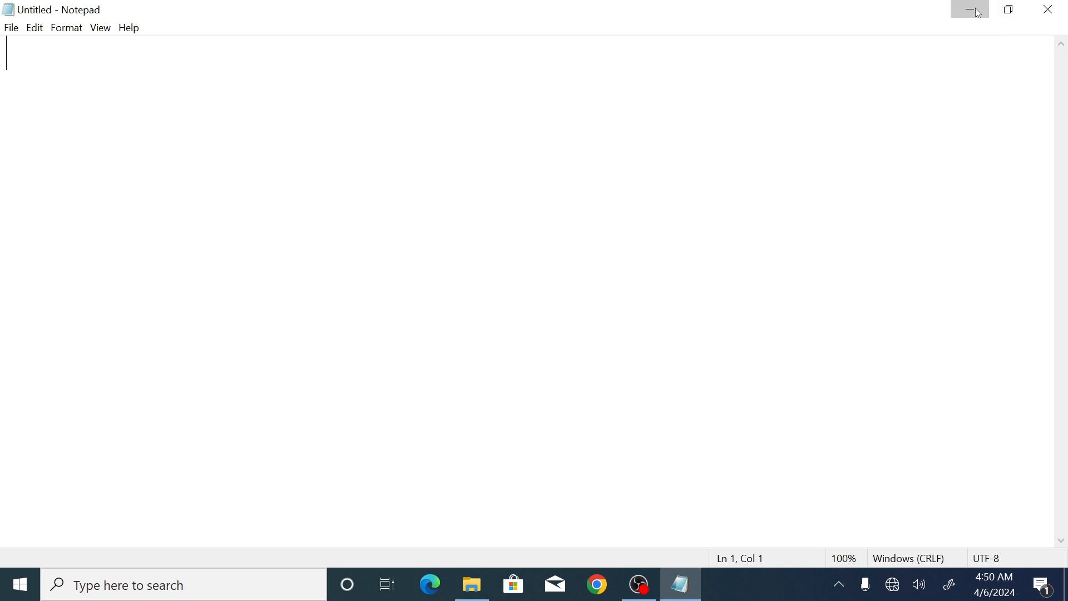
left_click(683, 594)
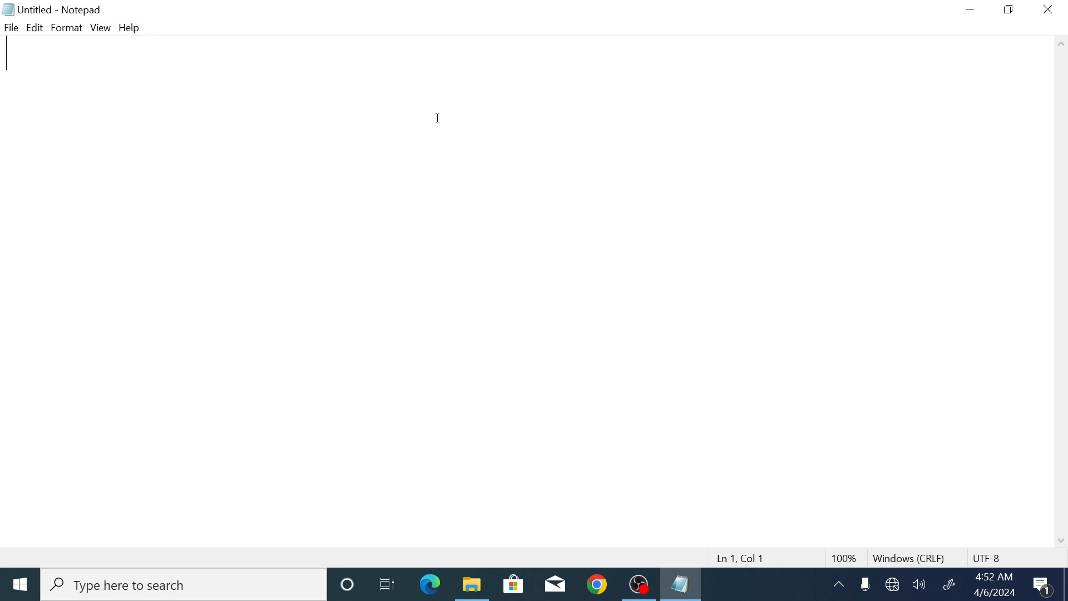
Write "computer traninig center" on the first line of the blank document and select the whole line.
type("c")
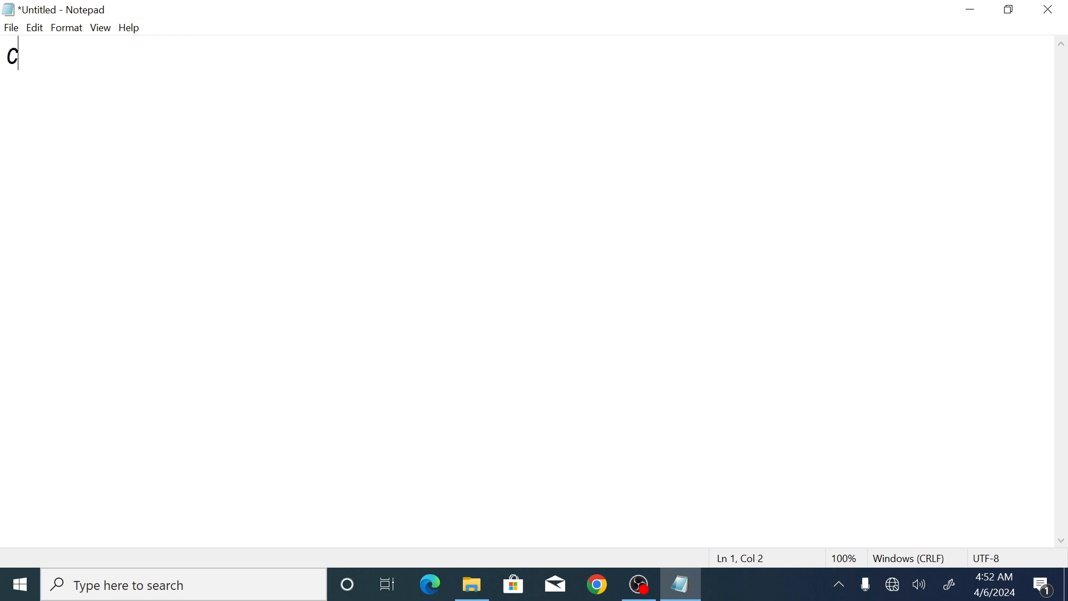
type("omputer")
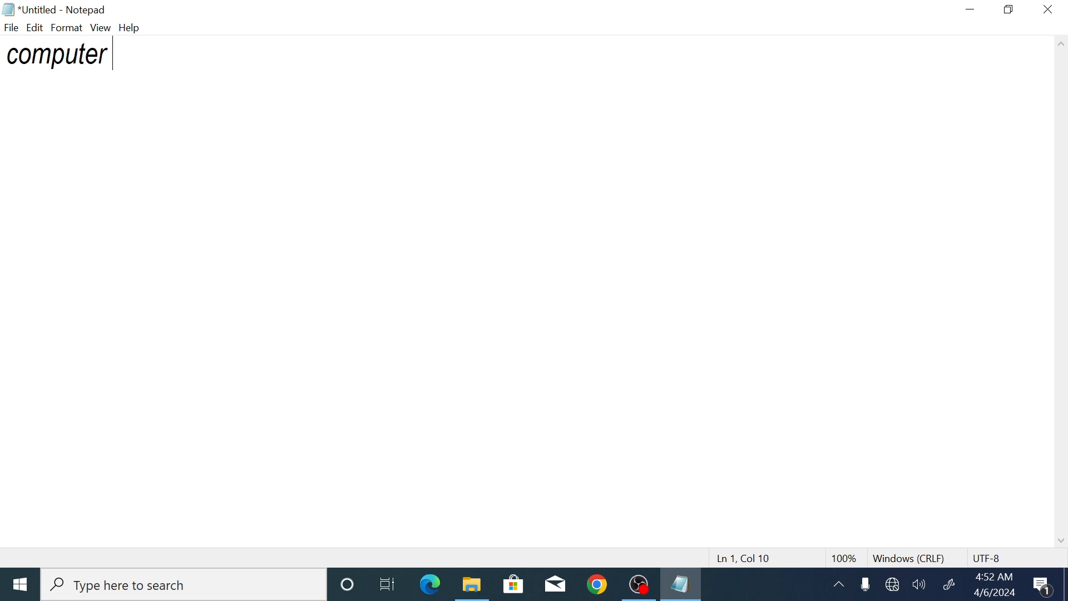
type(" trani")
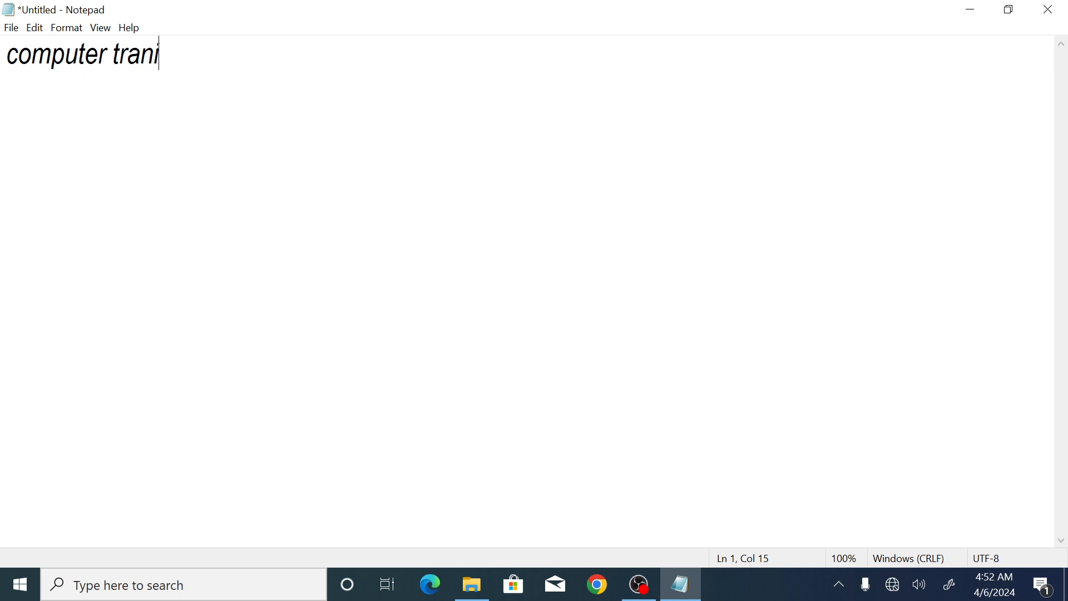
type("nig center")
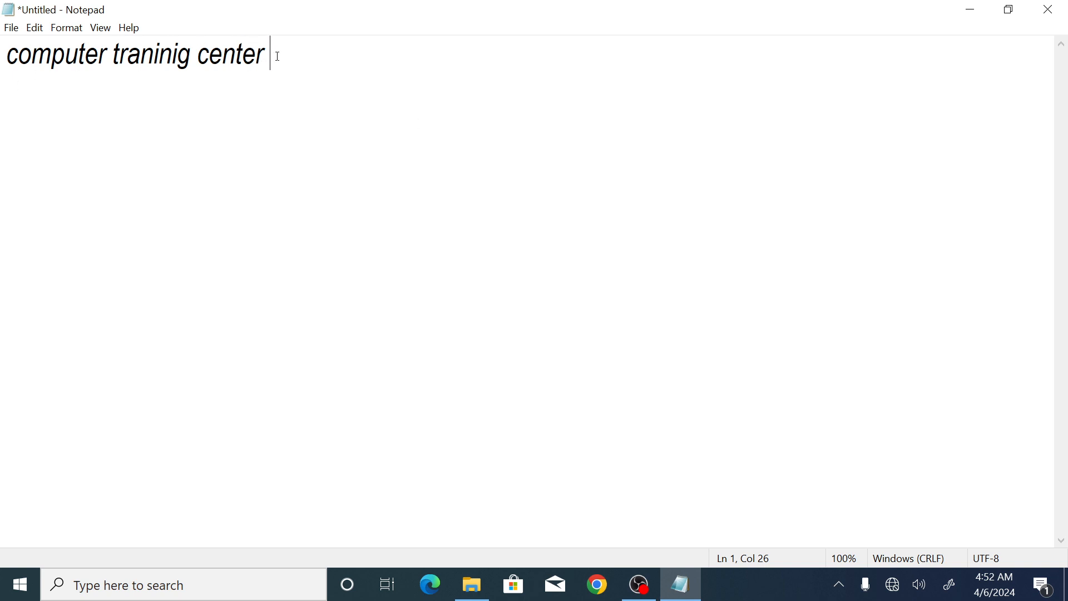
left_click_drag(278, 56, 5, 68)
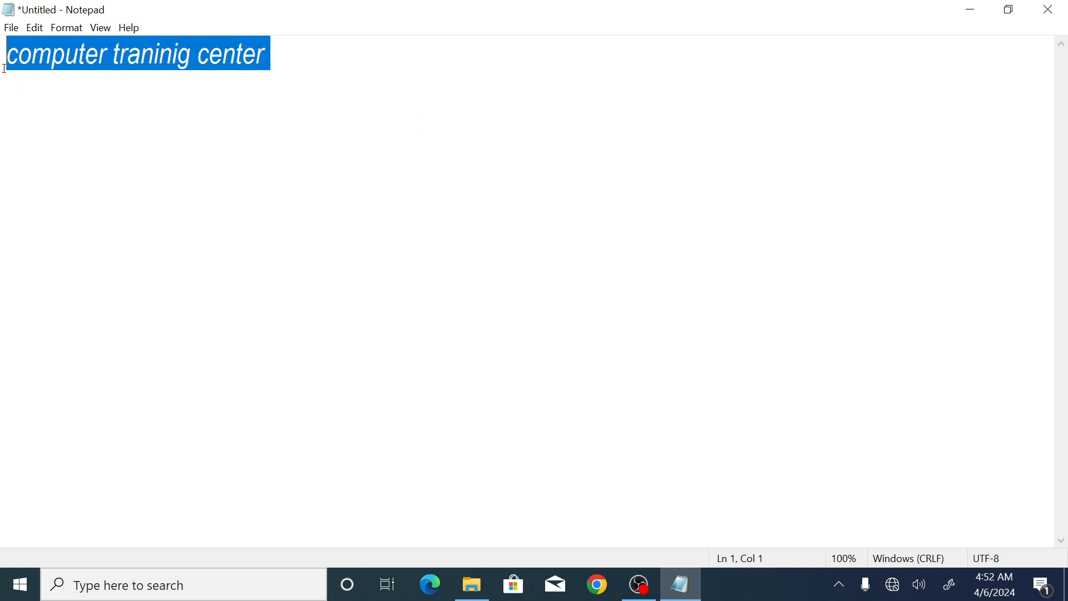
Try to start a new document in place of the unsaved one, and cancel at the save prompt.
left_click(11, 29)
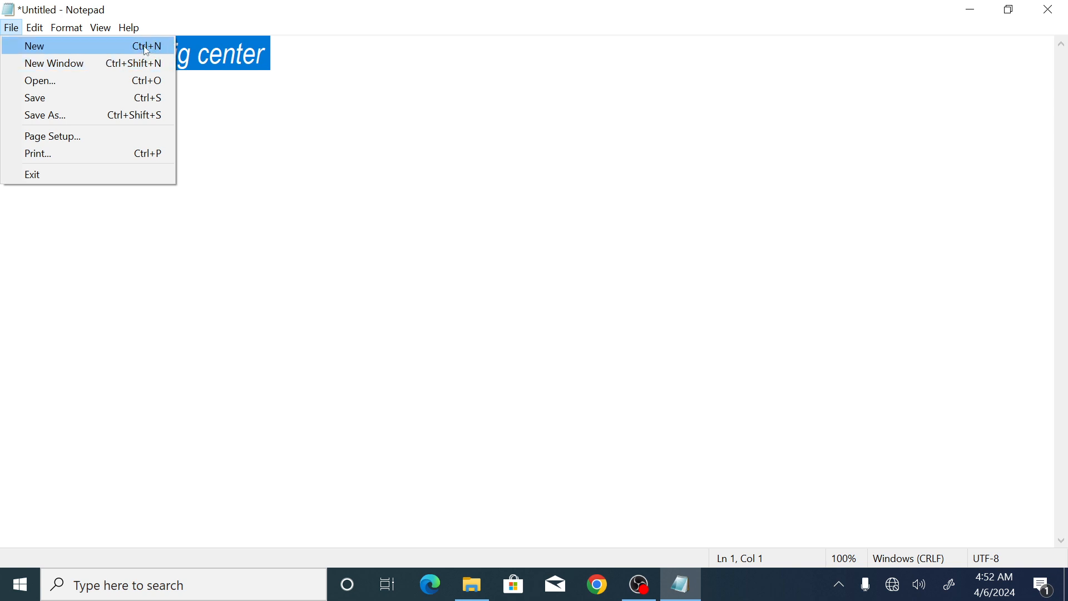
left_click(70, 55)
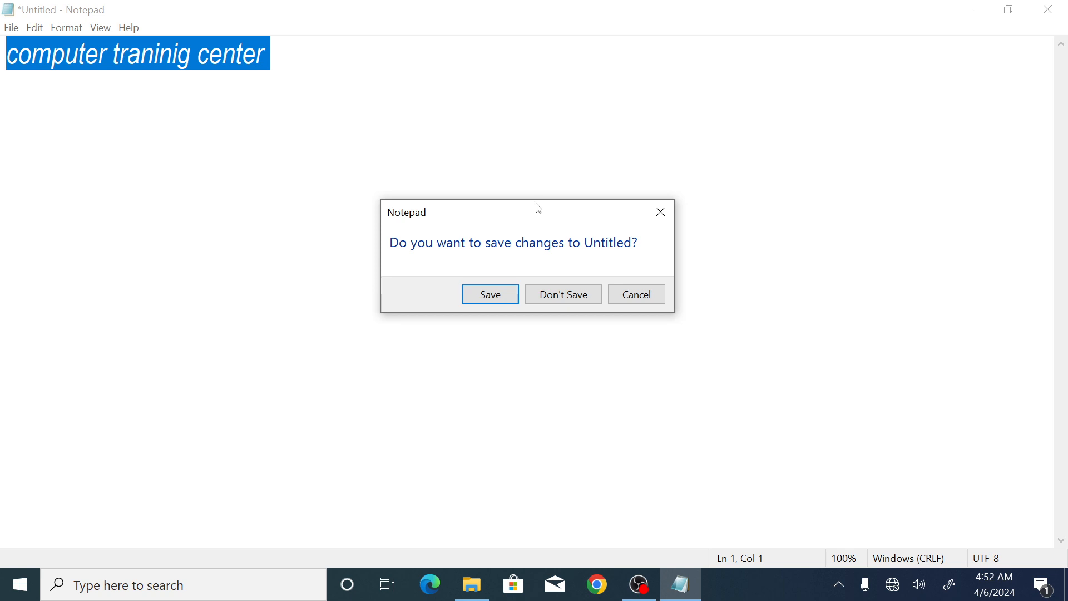
left_click_drag(539, 209, 651, 126)
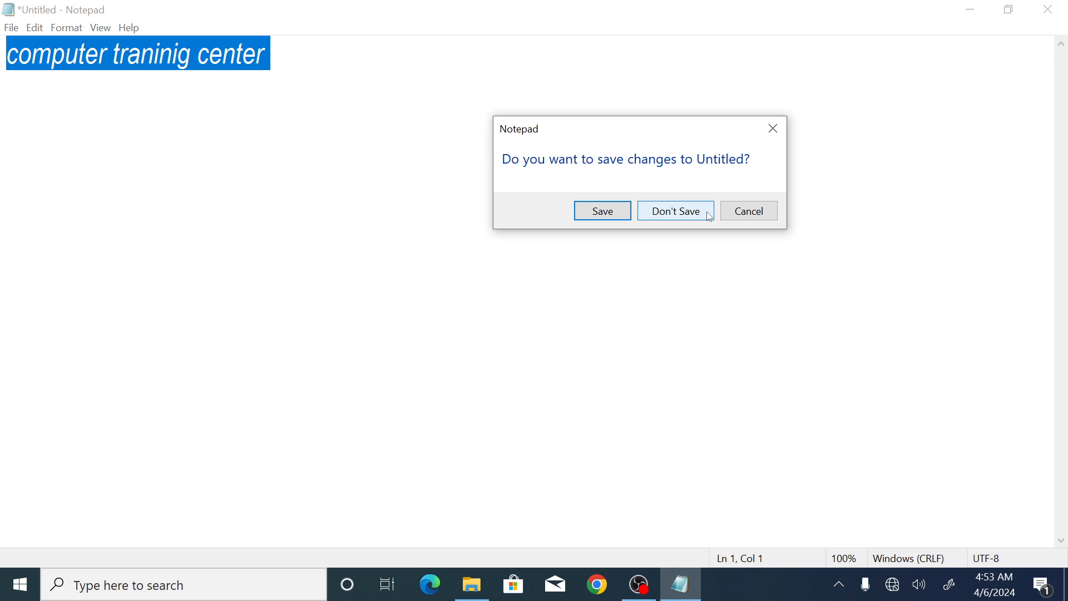
left_click(741, 215)
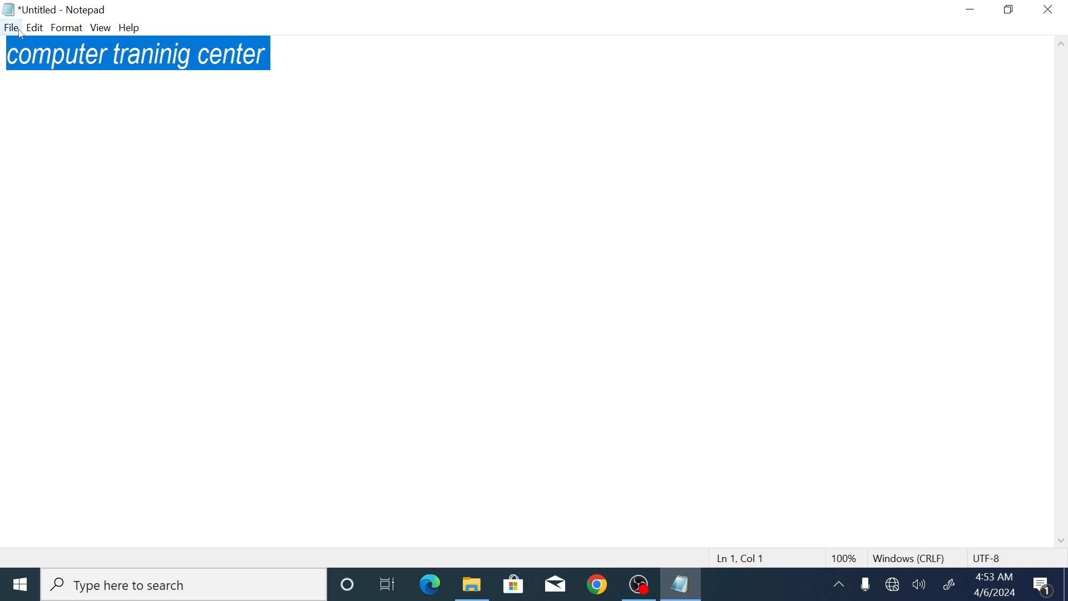
Open a second blank Notepad window, move it aside to compare with the first, and close it.
left_click(14, 28)
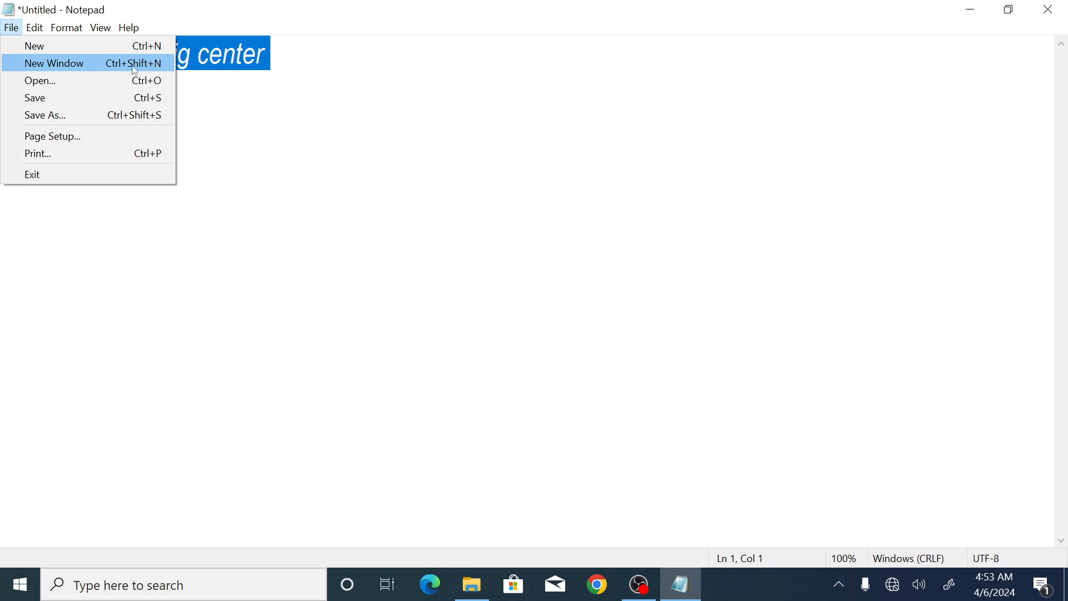
left_click(97, 67)
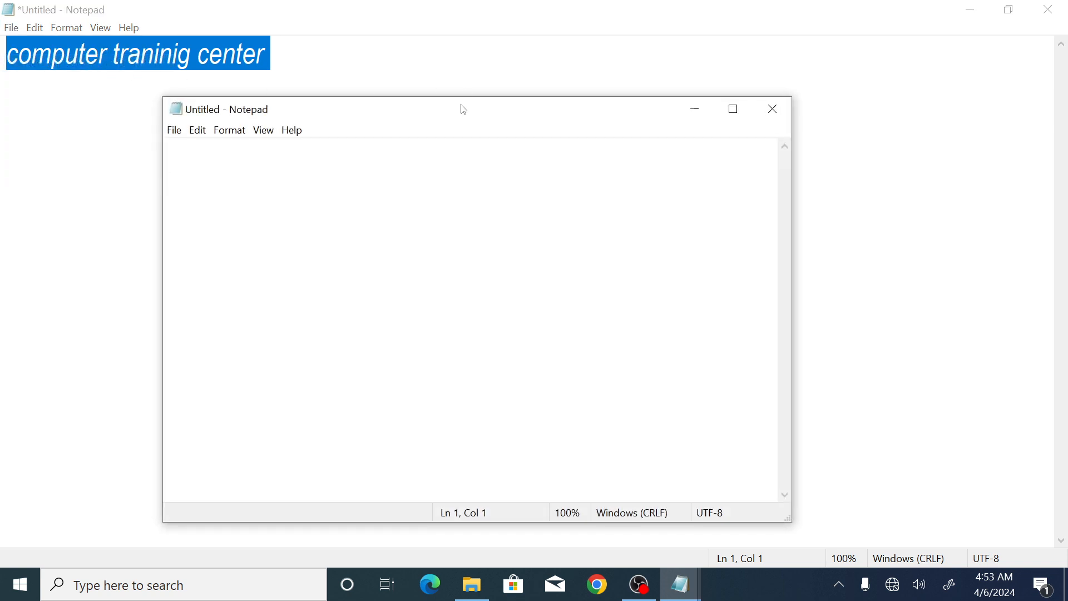
left_click_drag(506, 110, 638, 73)
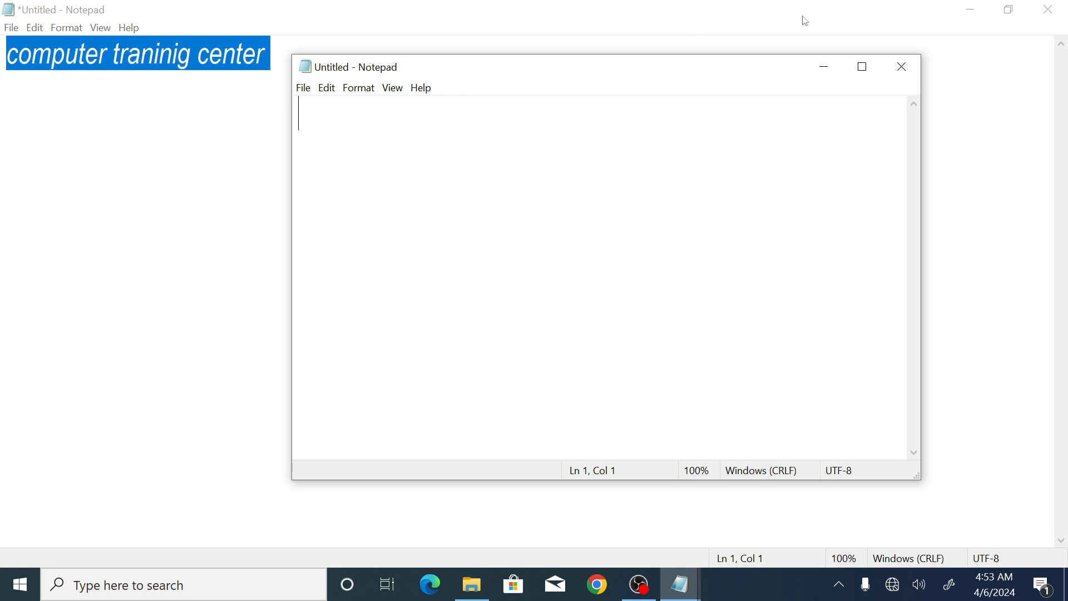
left_click(903, 65)
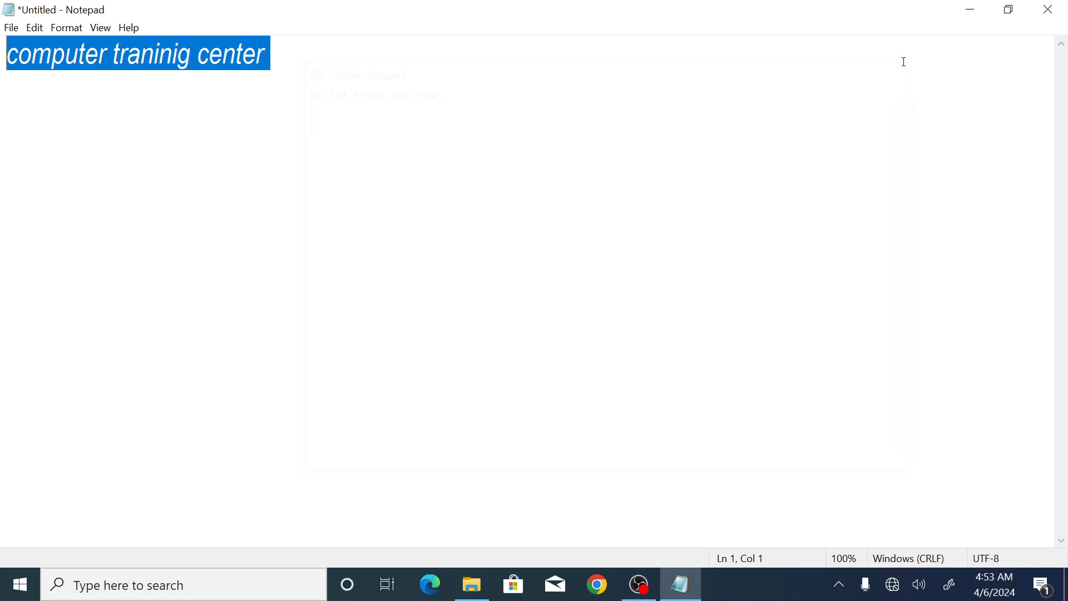
Save the document to the Desktop as a text file named CTC.
left_click(12, 28)
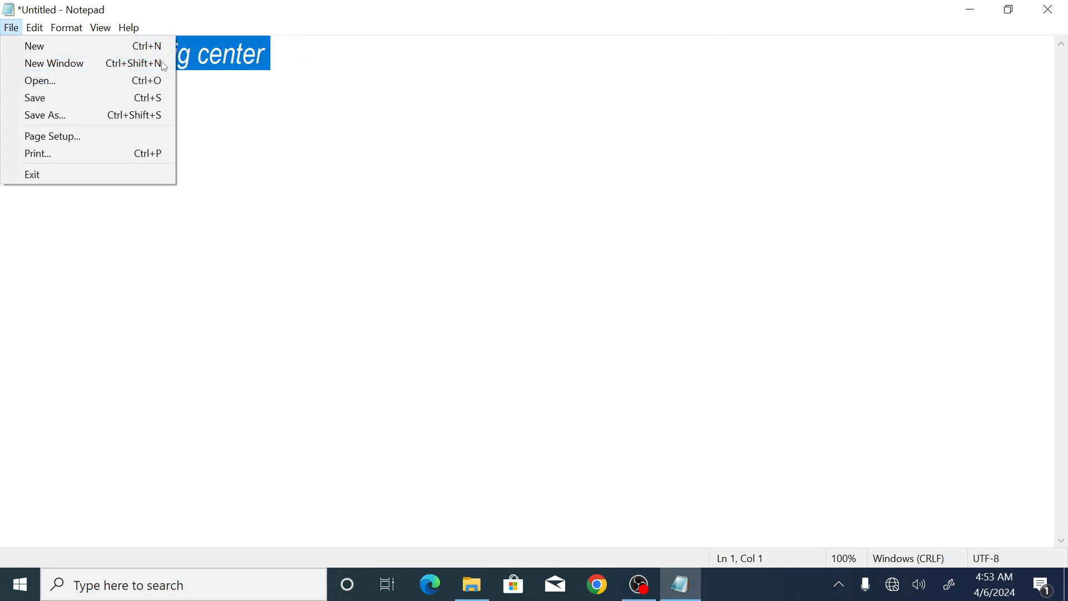
left_click(344, 74)
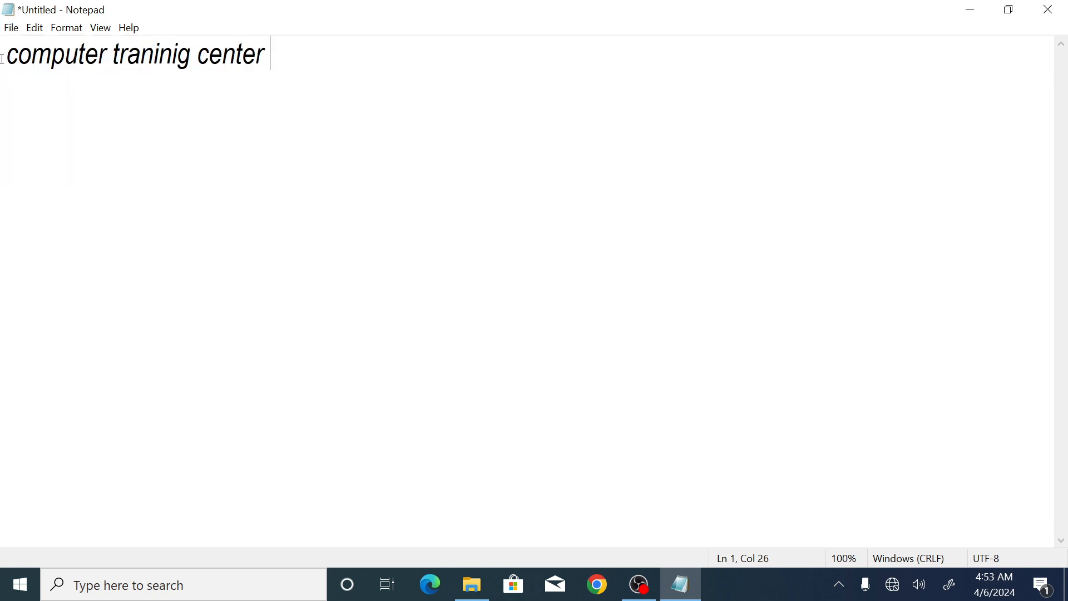
left_click(11, 28)
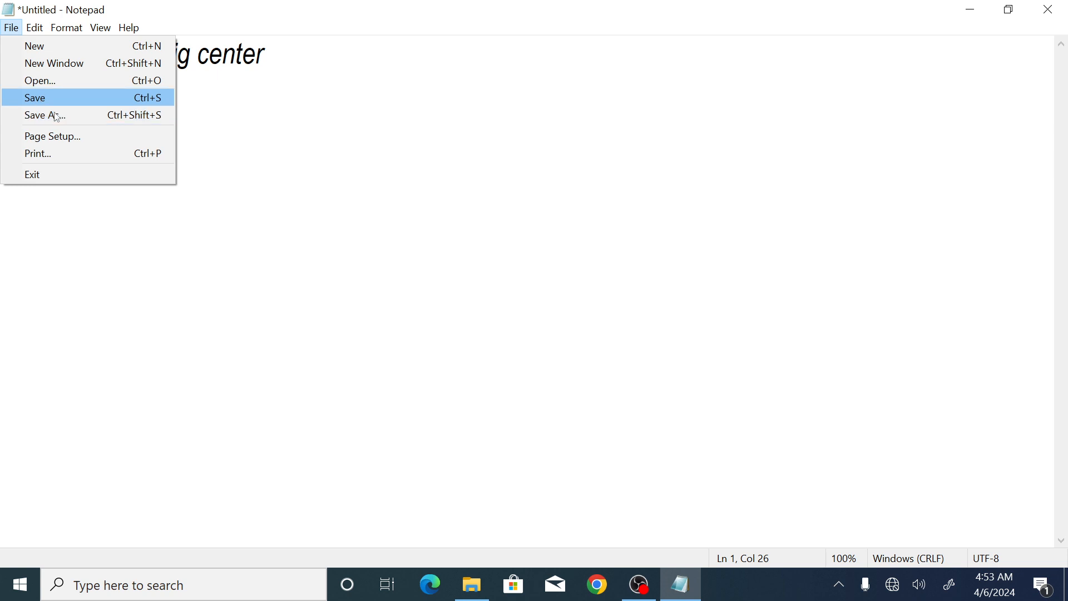
left_click(90, 119)
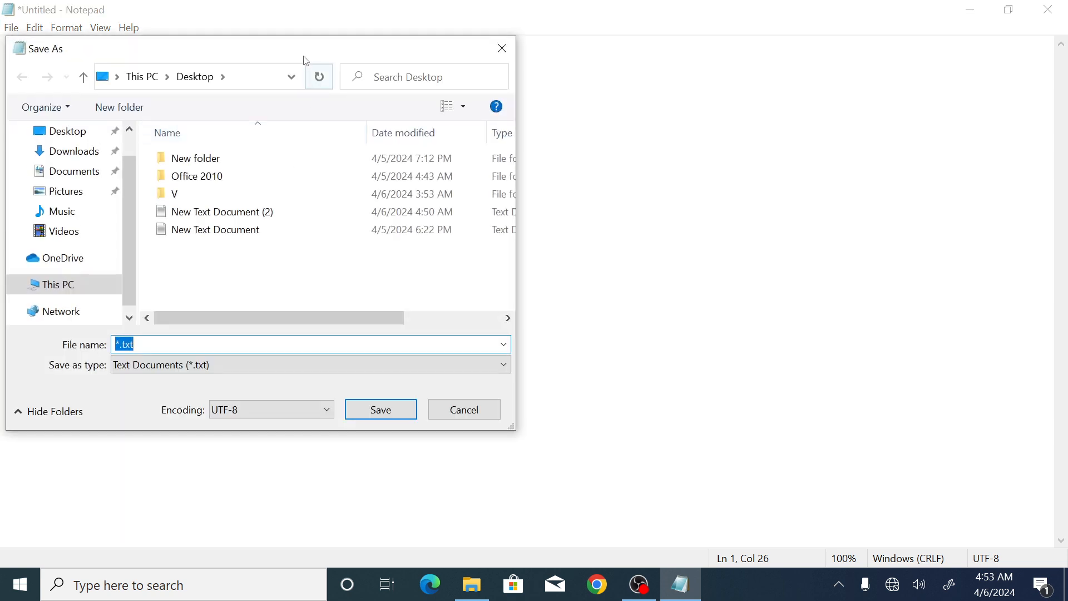
left_click_drag(303, 57, 722, 30)
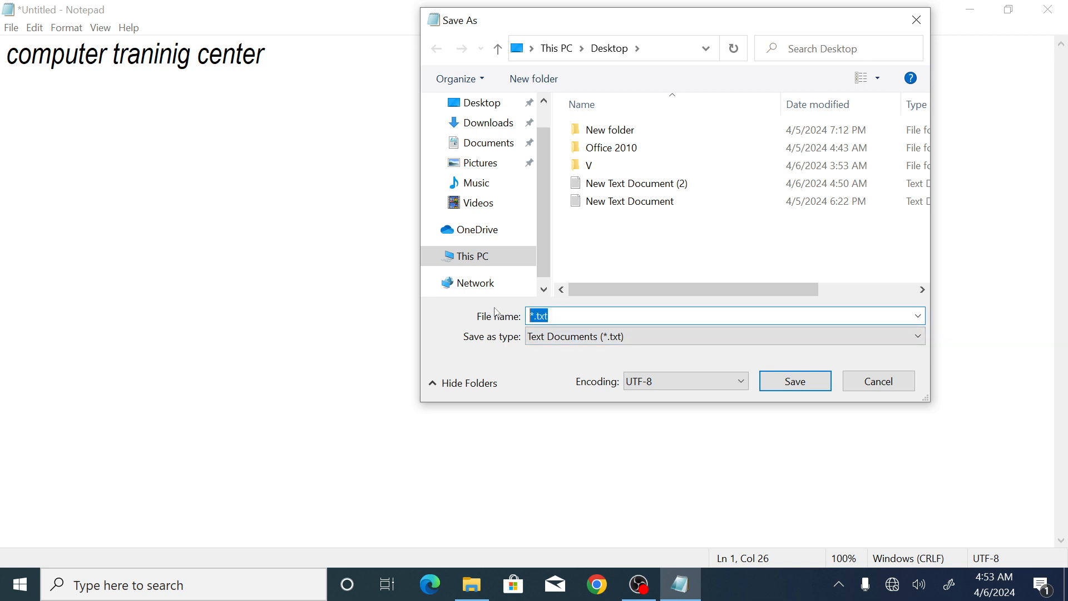
key("BackSpace")
key("BackSpace")
type("CTC")
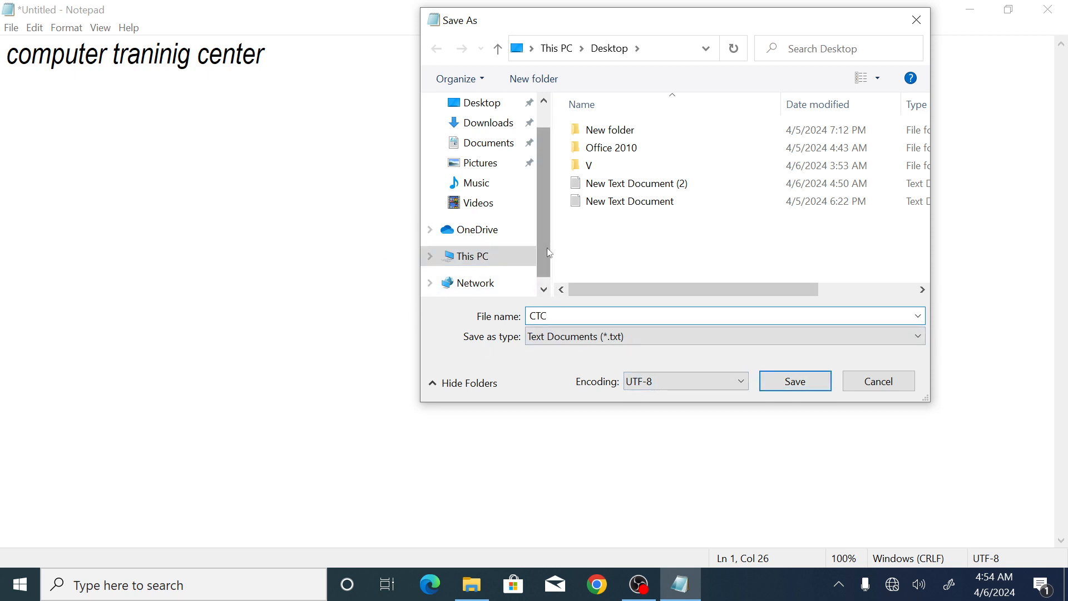
scroll(548, 222, "up", 1)
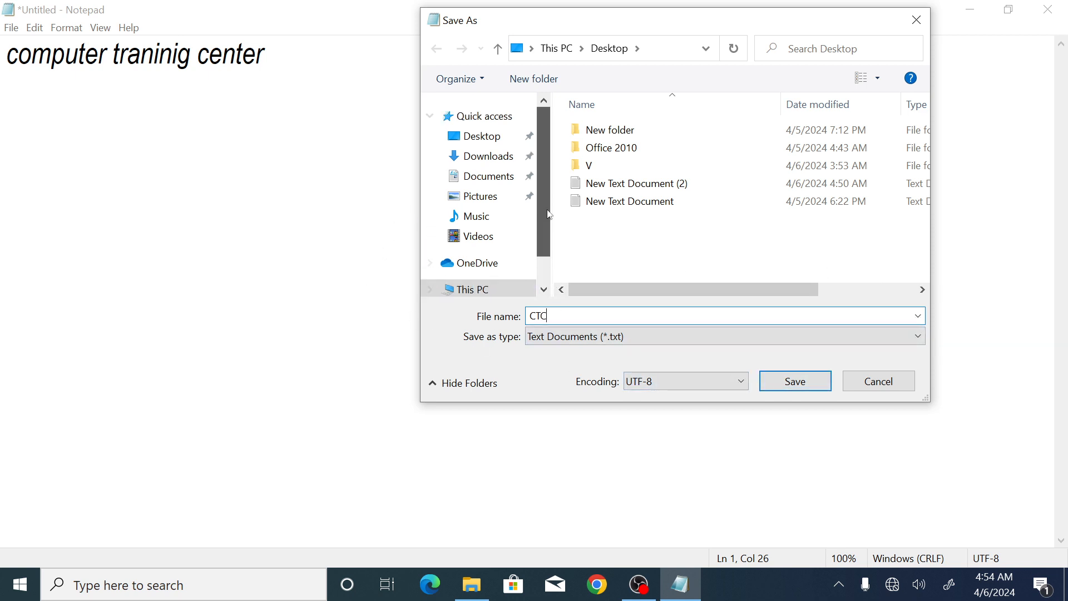
left_click(478, 140)
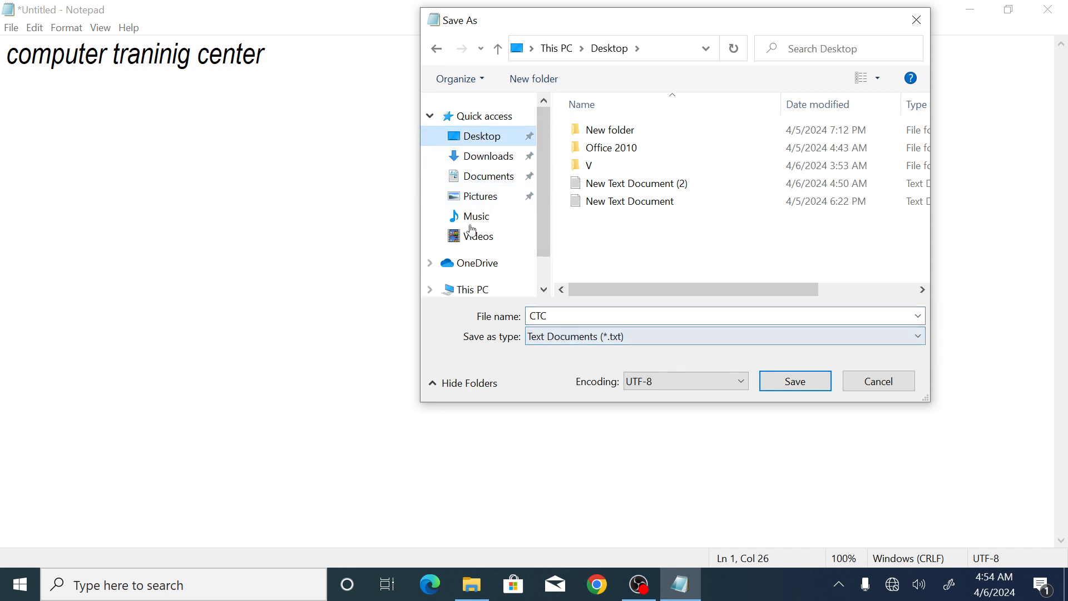
left_click(793, 382)
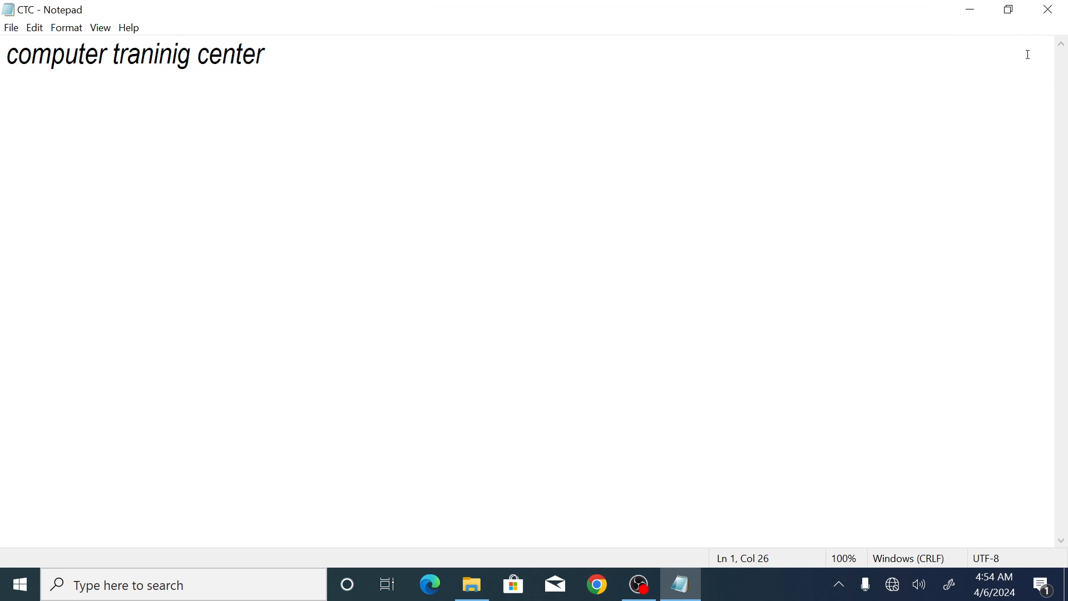
Close the CTC document, launch a blank Notepad window through Windows search and maximize it.
left_click(1049, 10)
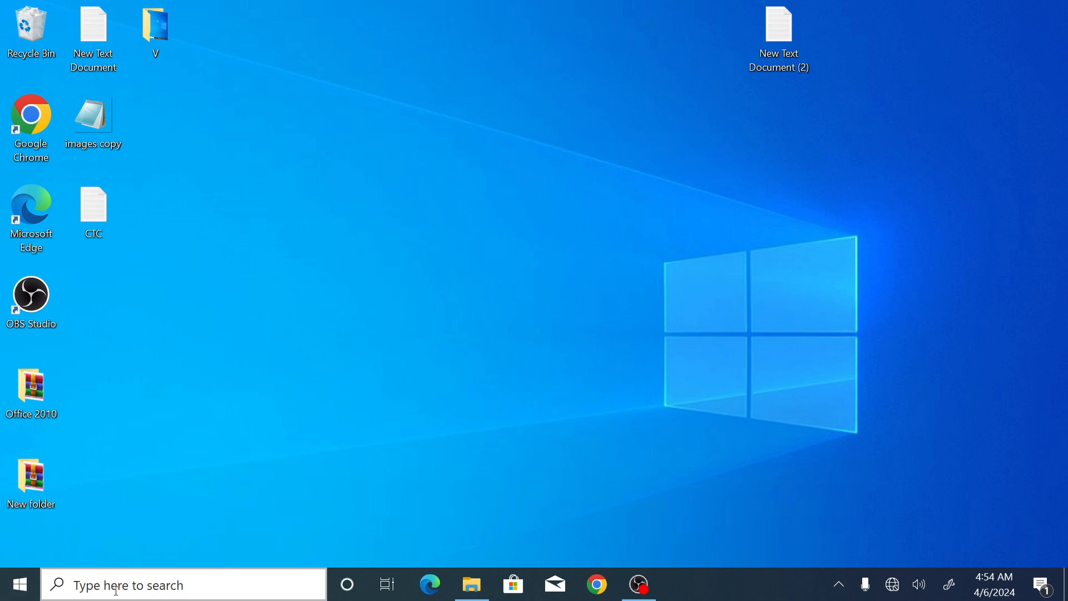
left_click(91, 589)
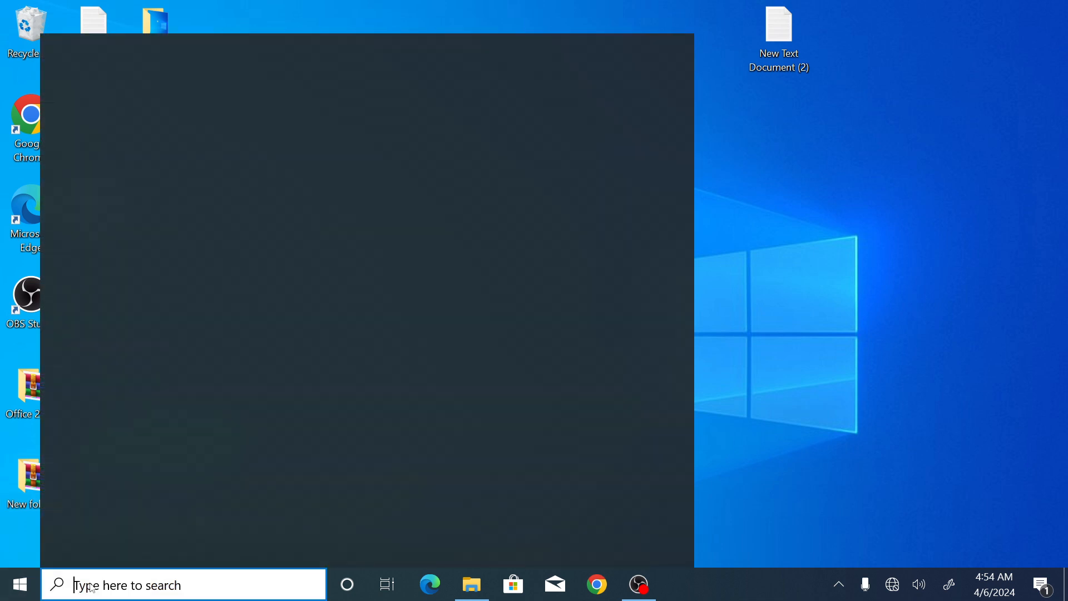
left_click(118, 134)
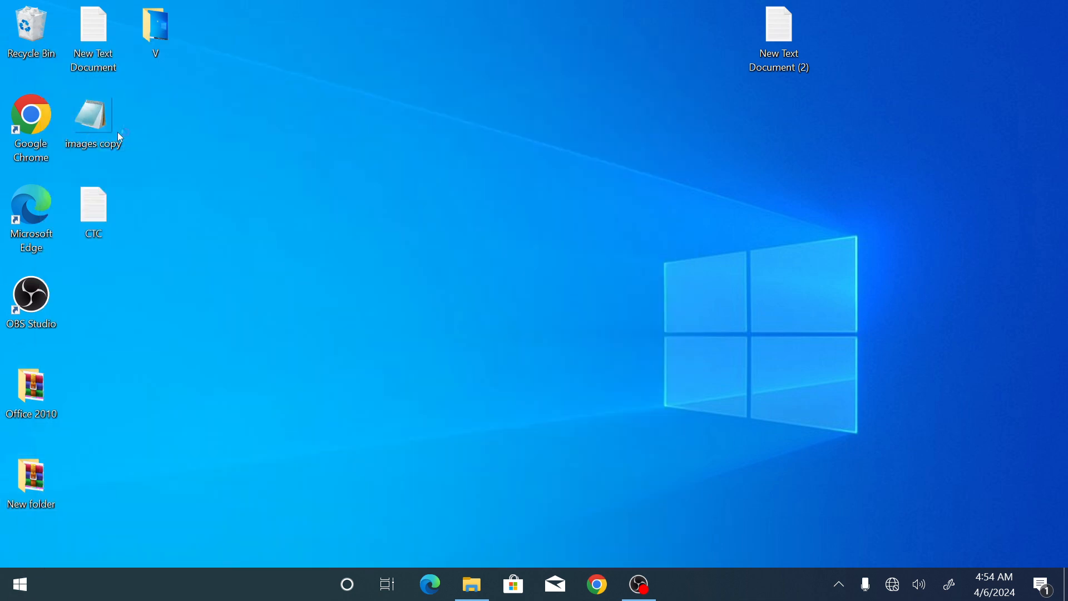
left_click(861, 67)
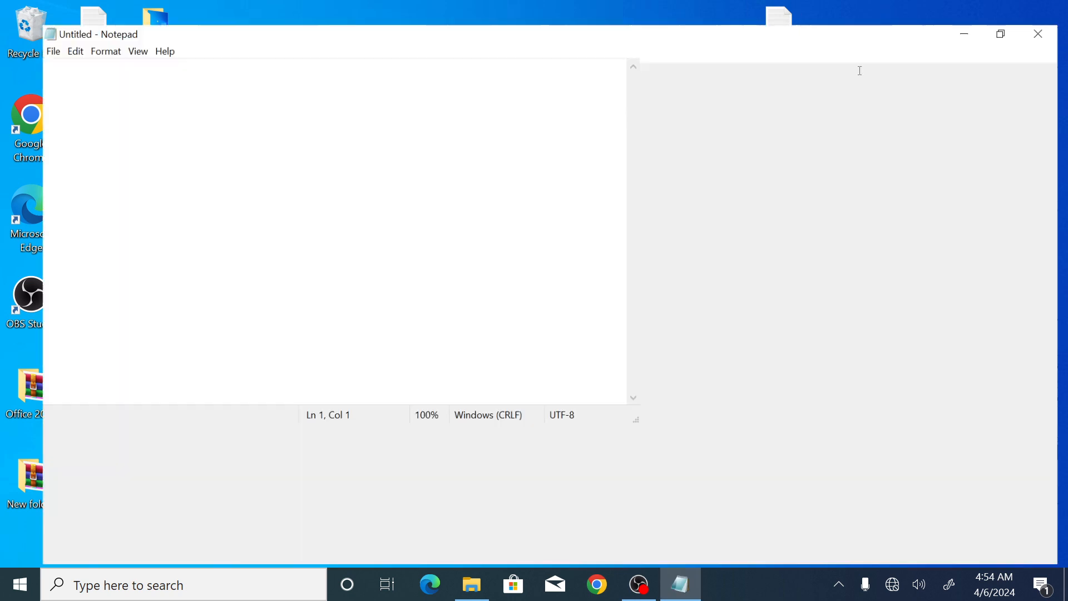
Open the CTC text file from the Desktop, highlight its line of text and place the cursor at its end.
left_click(13, 28)
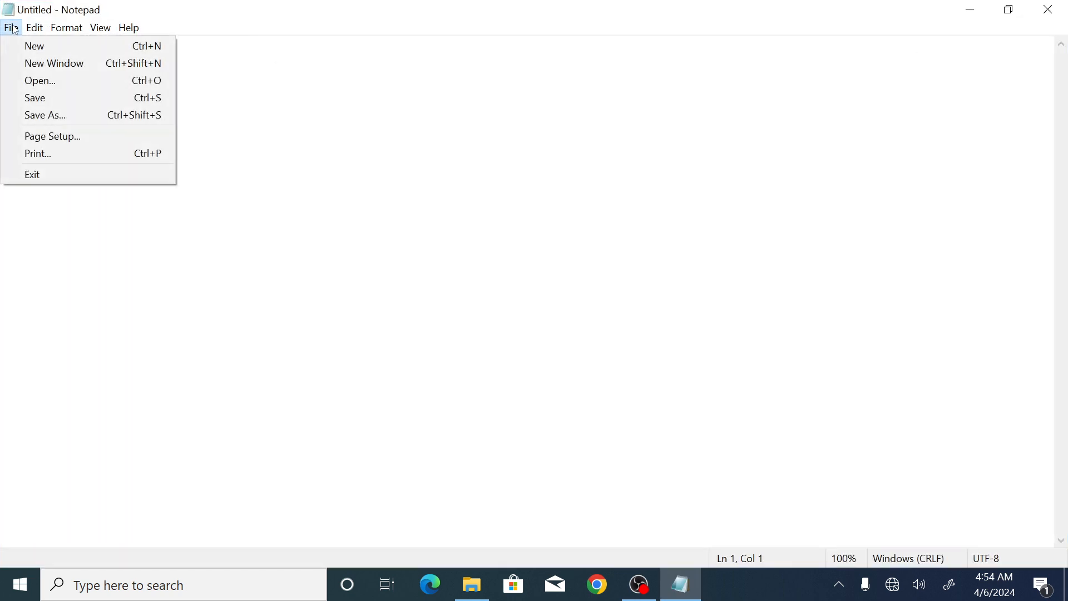
left_click(67, 84)
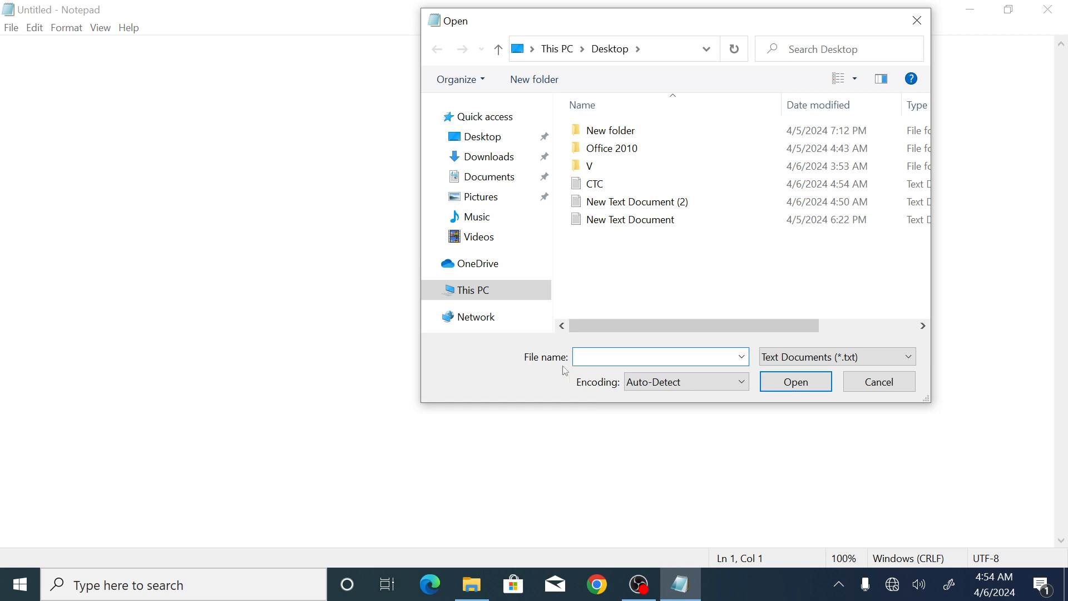
left_click(602, 187)
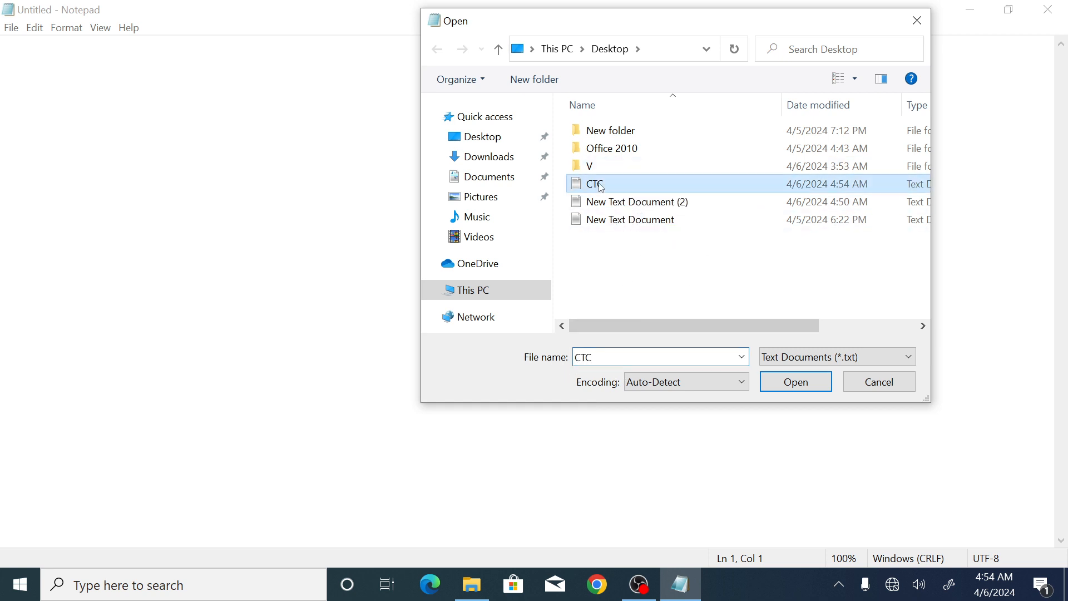
left_click(794, 382)
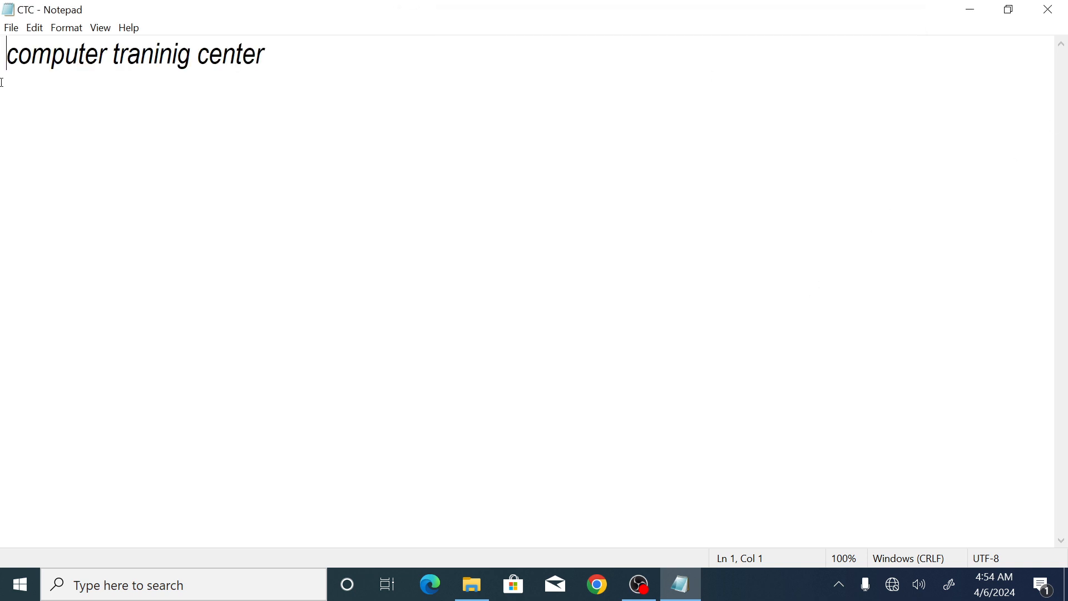
left_click_drag(274, 56, 2, 12)
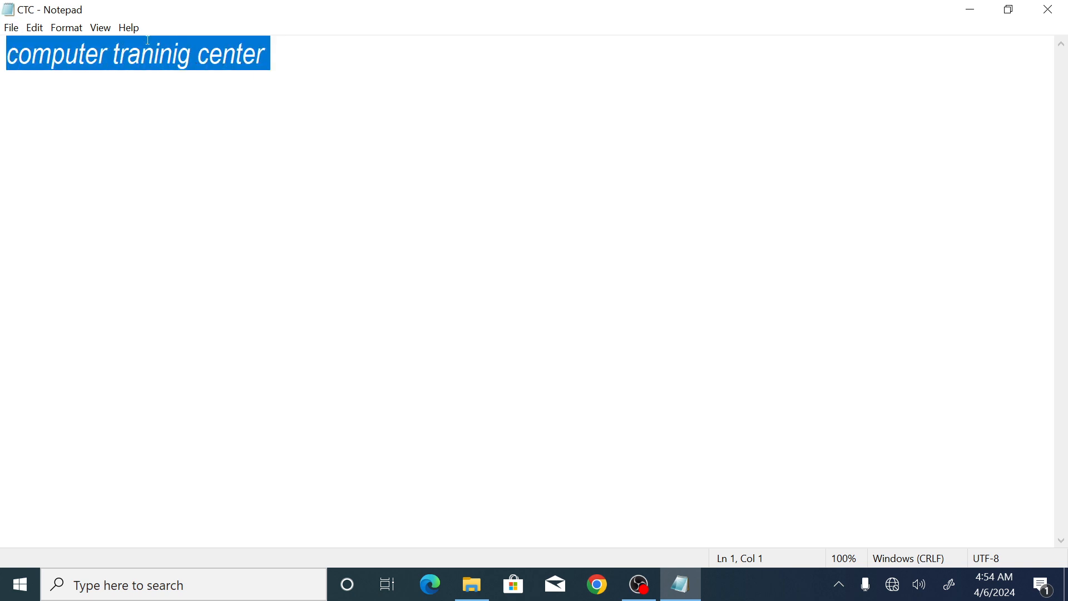
left_click(273, 51)
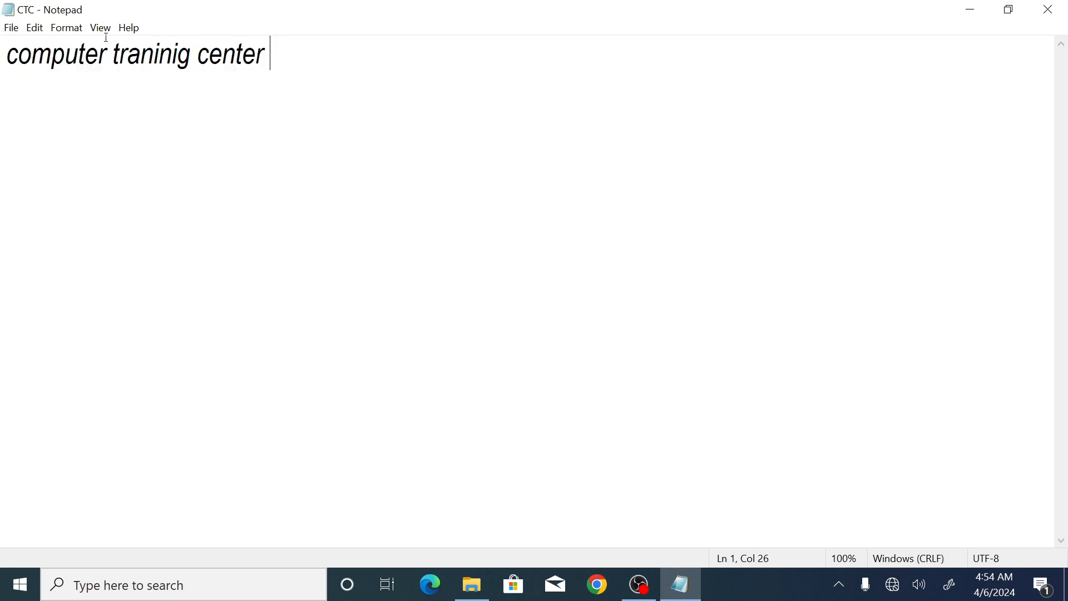
Save the CTC file again and add "123456" at the end of its line.
left_click(14, 31)
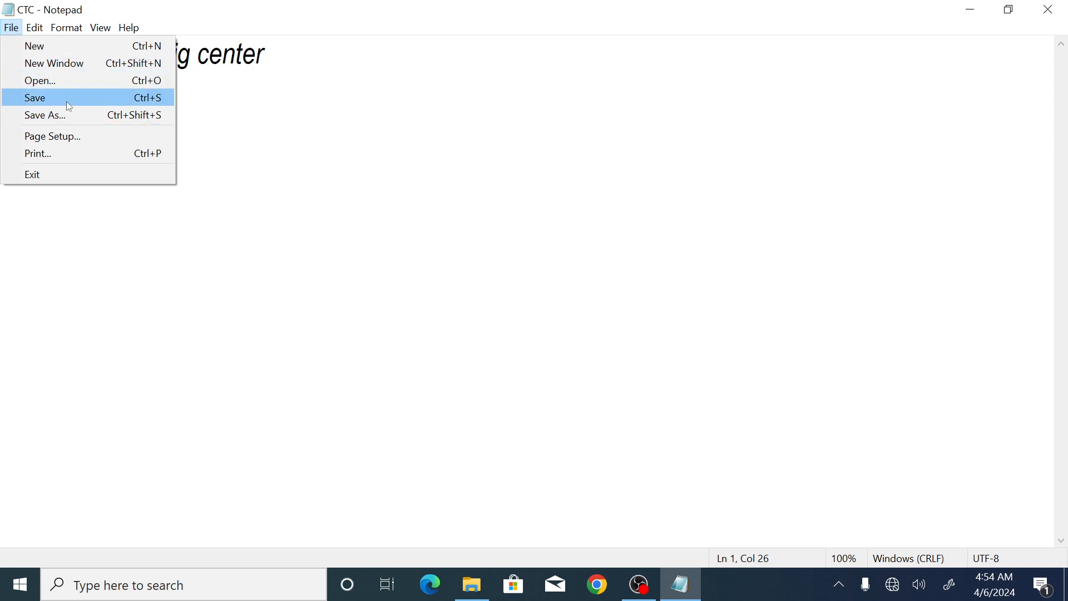
left_click(52, 100)
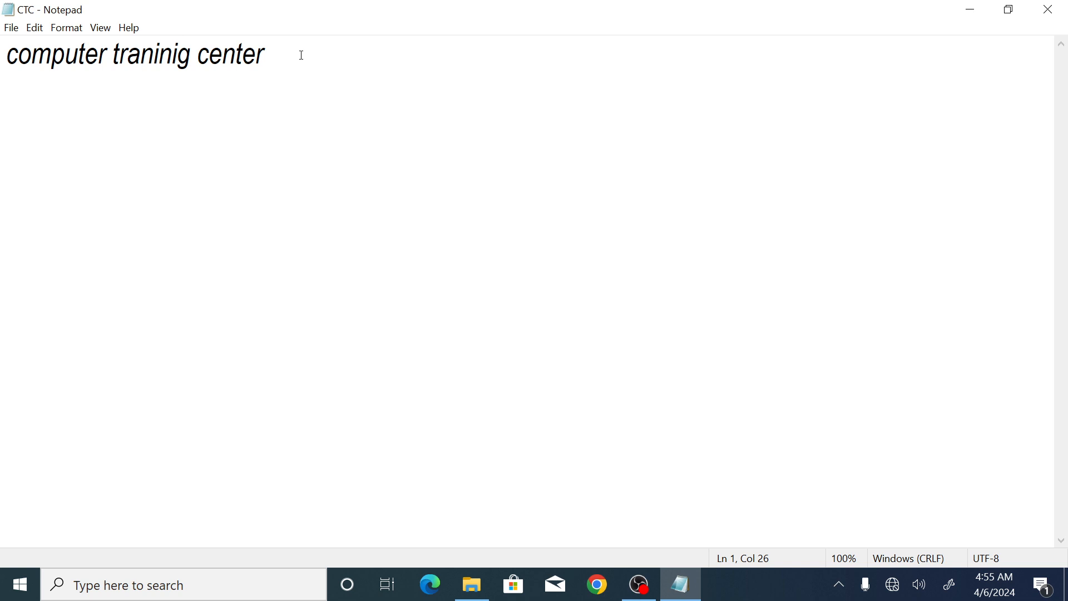
type("123456")
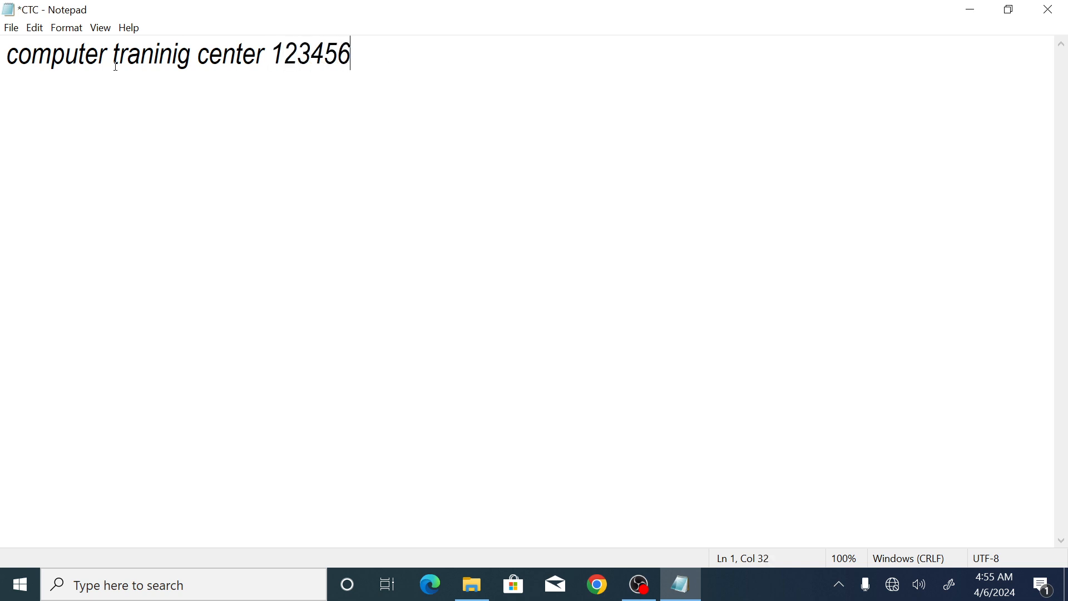
Use Save As to save the edited document on the Desktop as CTC, replacing the existing file.
left_click(12, 28)
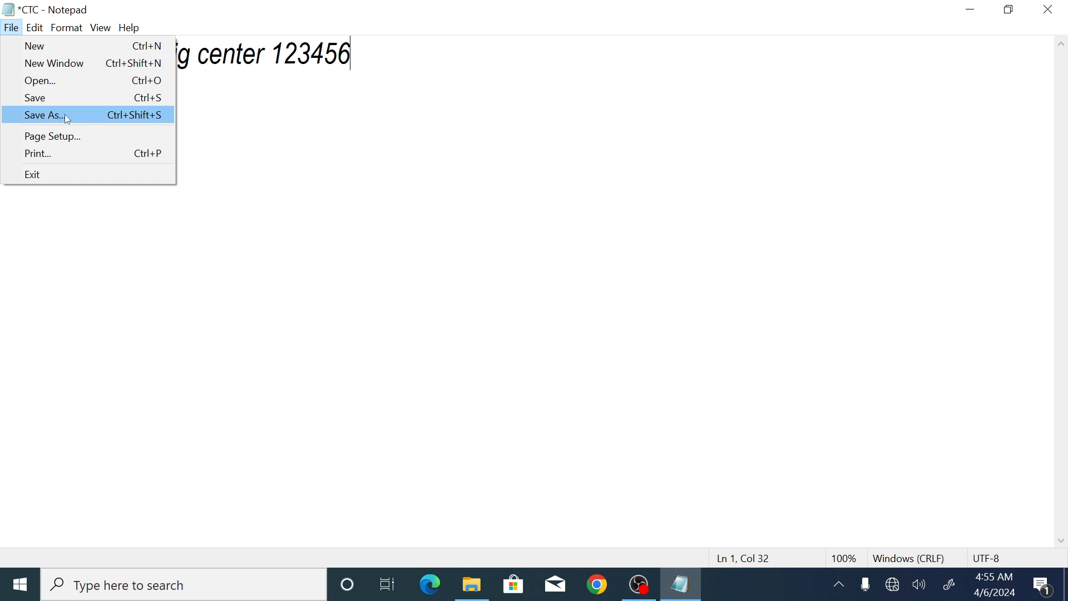
left_click(84, 117)
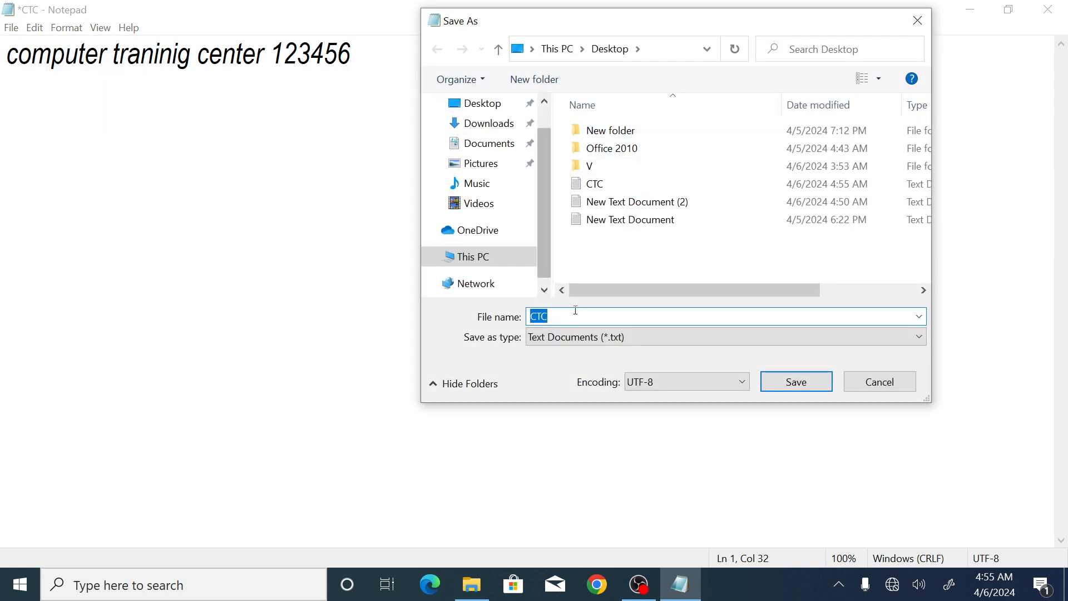
left_click(794, 384)
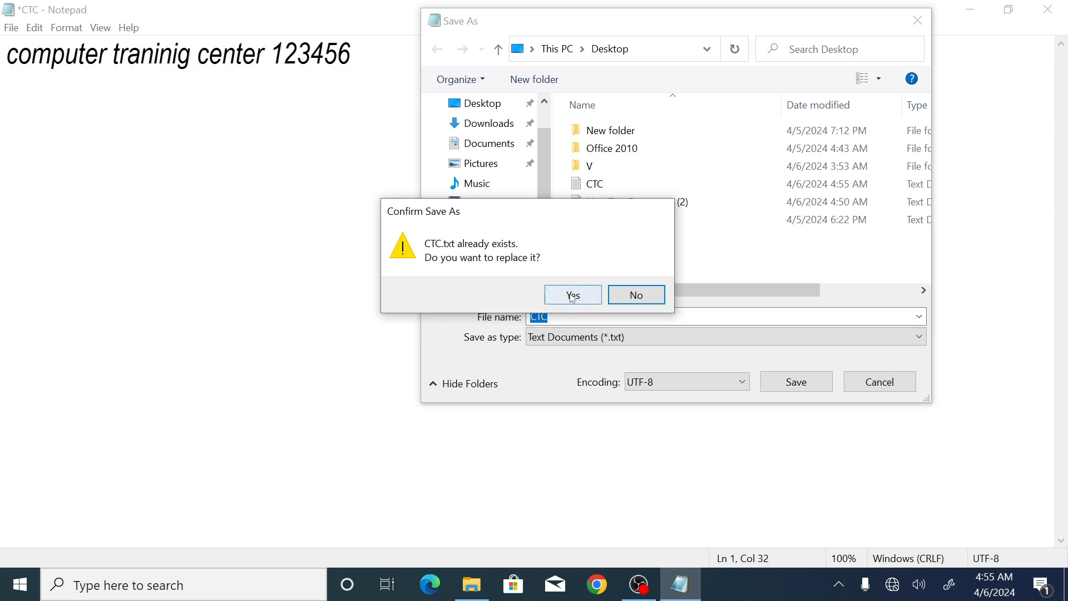
left_click(570, 296)
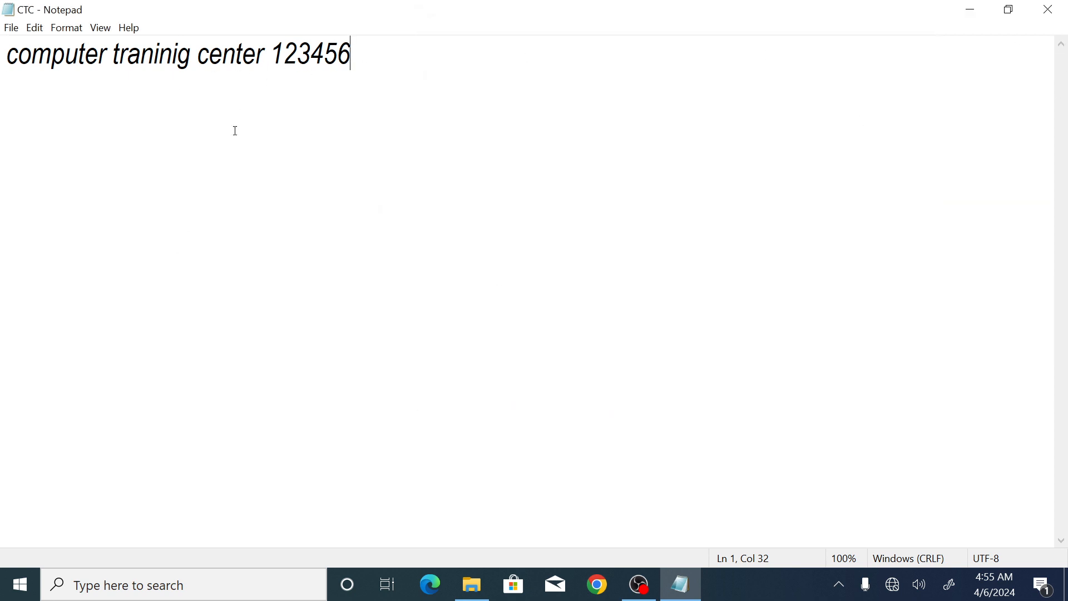
Close the CTC document, open New Text Document (2) from the desktop and maximize its window.
left_click(1045, 10)
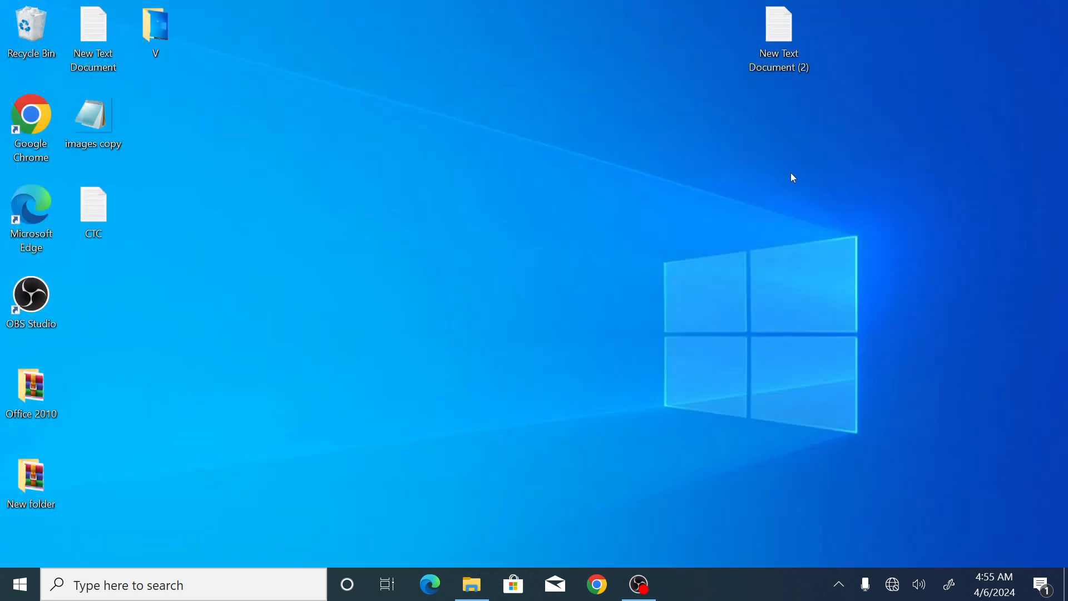
double_click(772, 29)
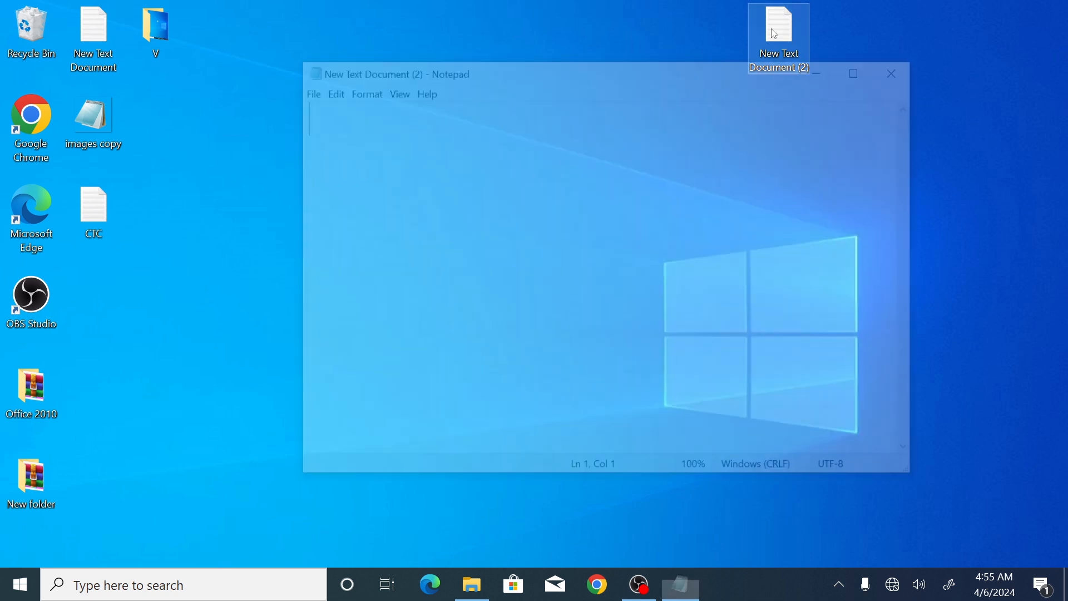
left_click(862, 68)
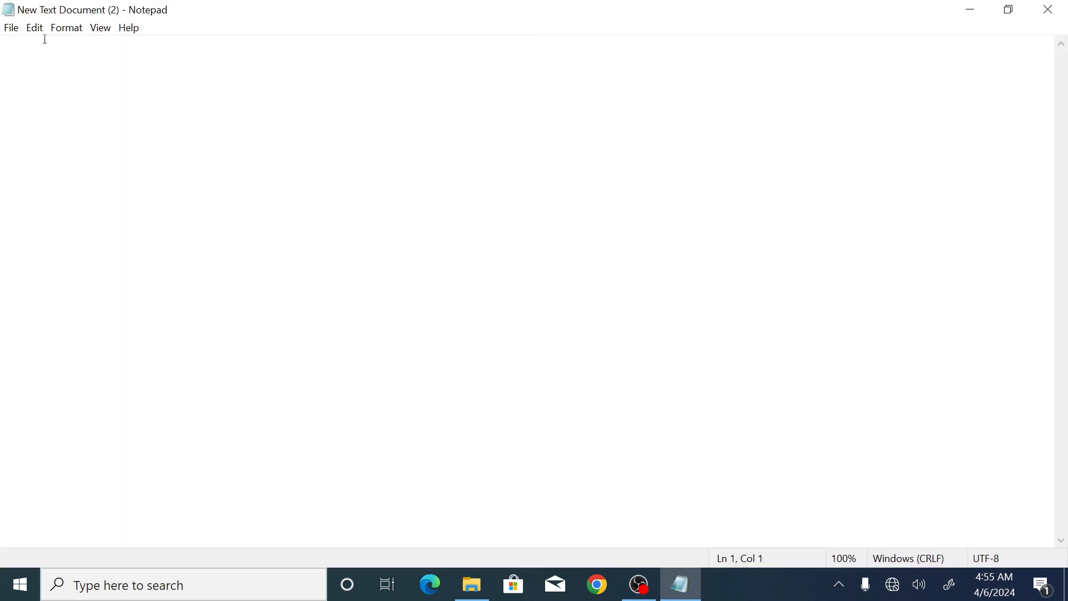
Open the CTC file from the Desktop in place of the empty New Text Document (2).
left_click(12, 29)
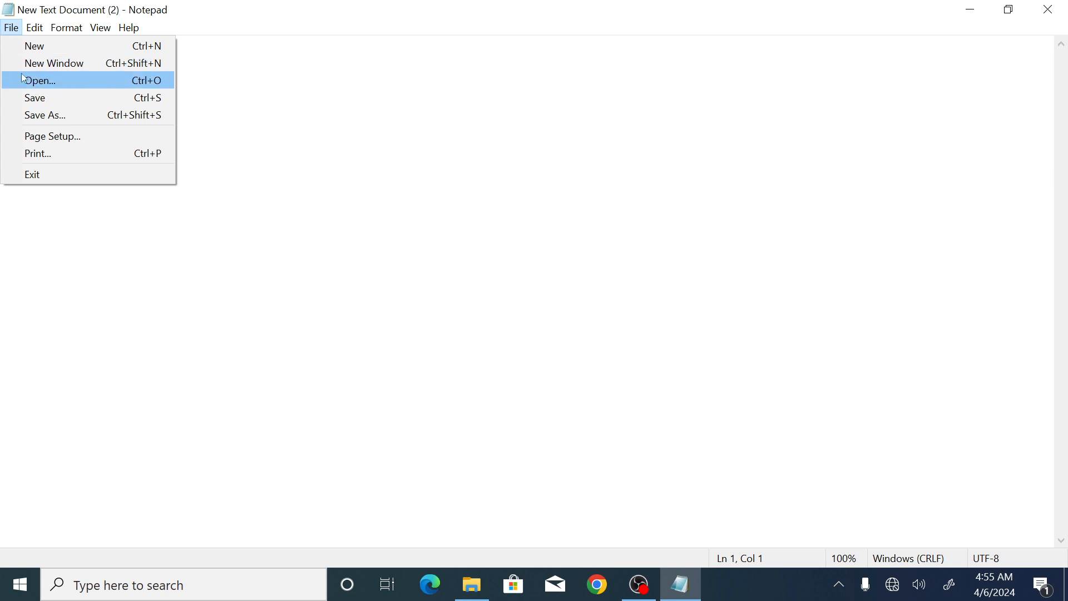
left_click(39, 81)
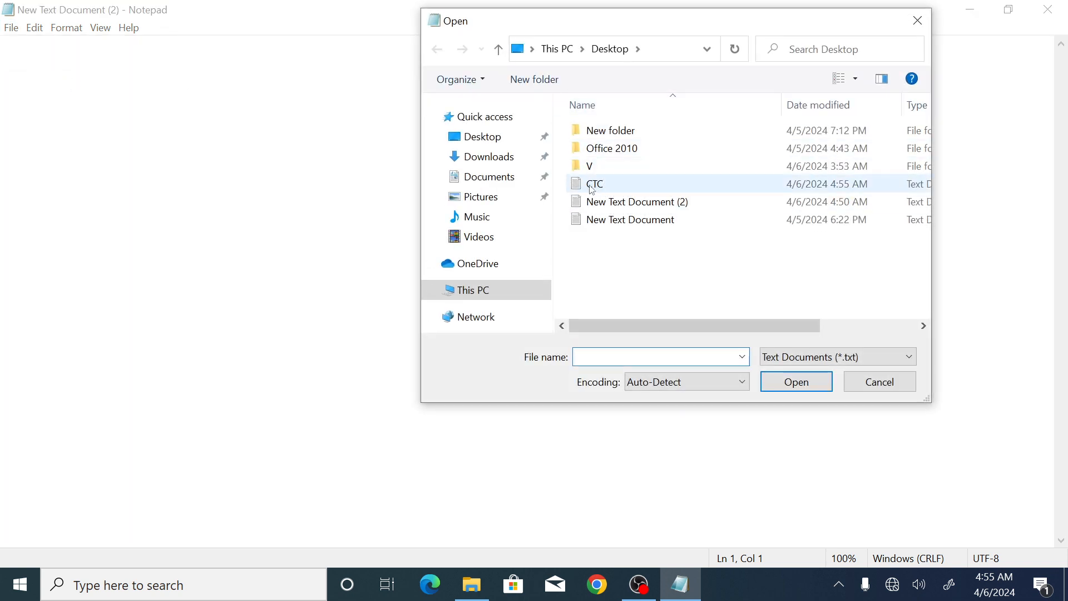
left_click(593, 188)
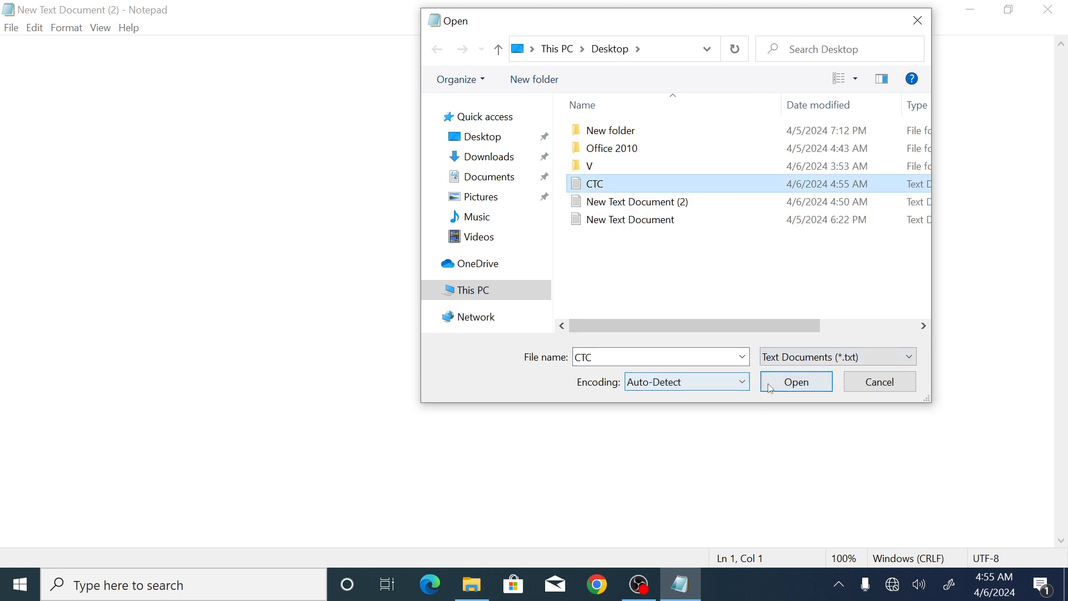
left_click(771, 382)
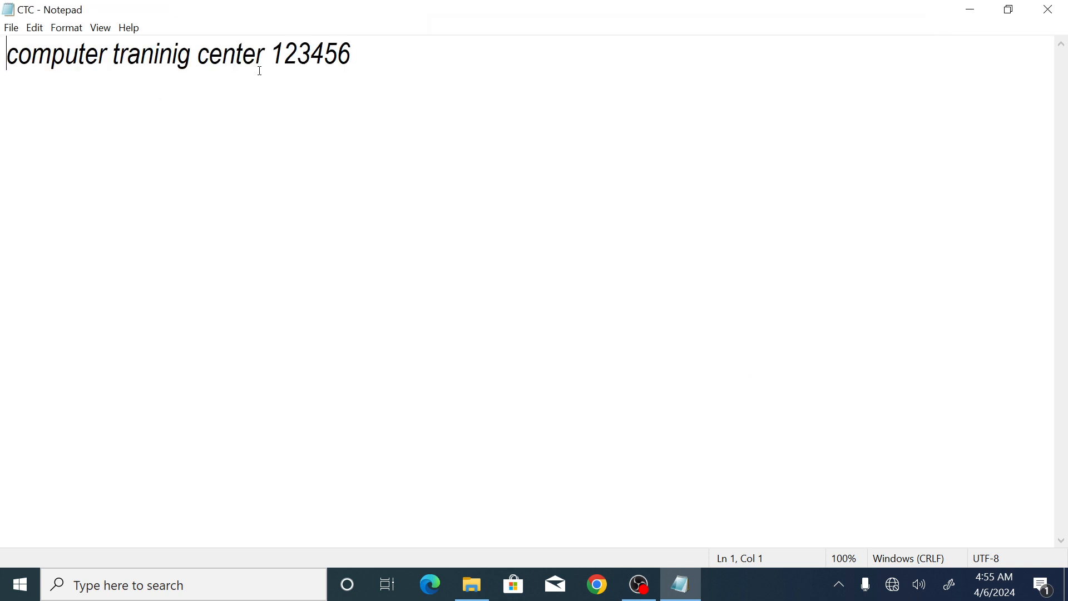
Bring up Page Setup for the CTC document and set the paper size to A4.
left_click(352, 57)
left_click(7, 27)
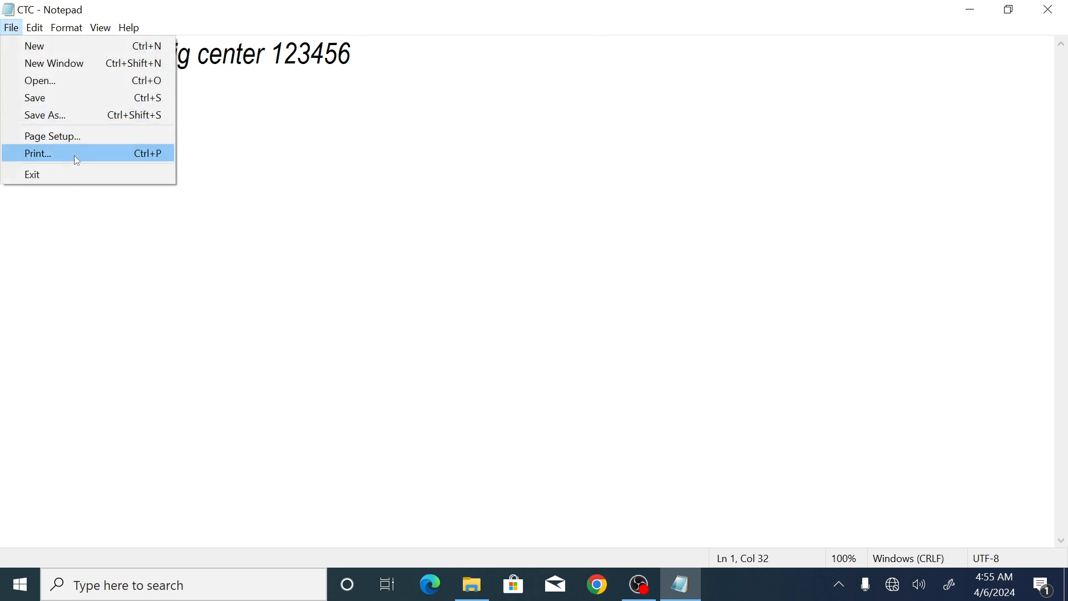
left_click(31, 137)
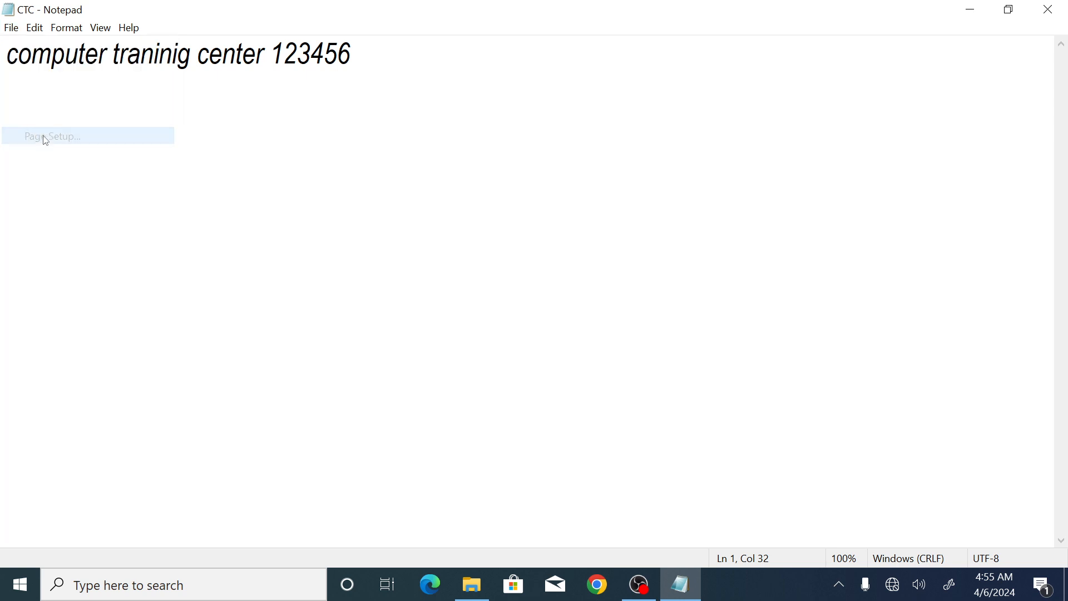
left_click_drag(156, 52, 508, 62)
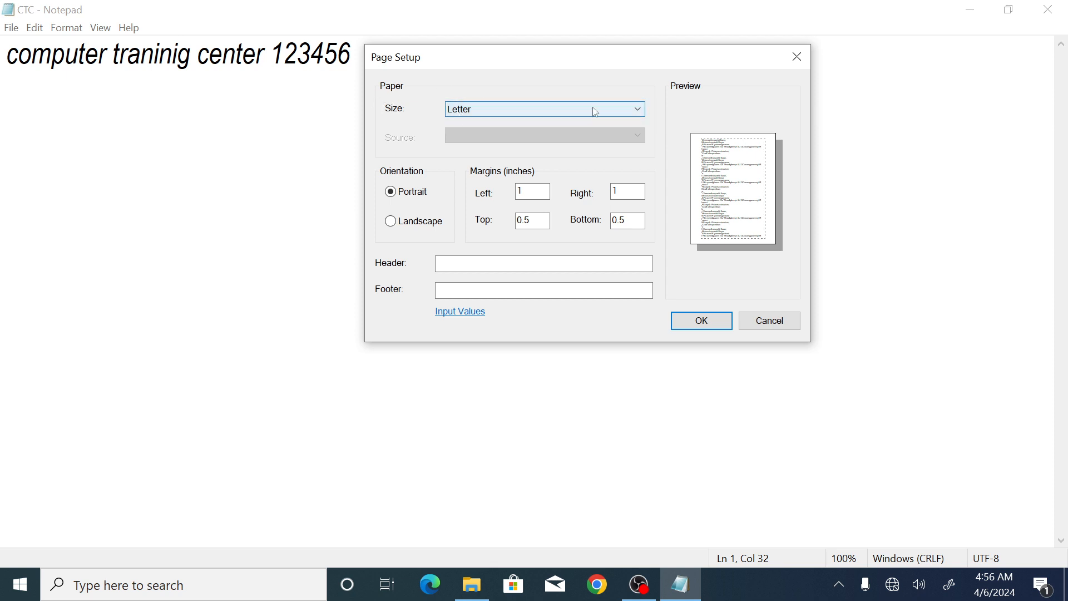
left_click(640, 112)
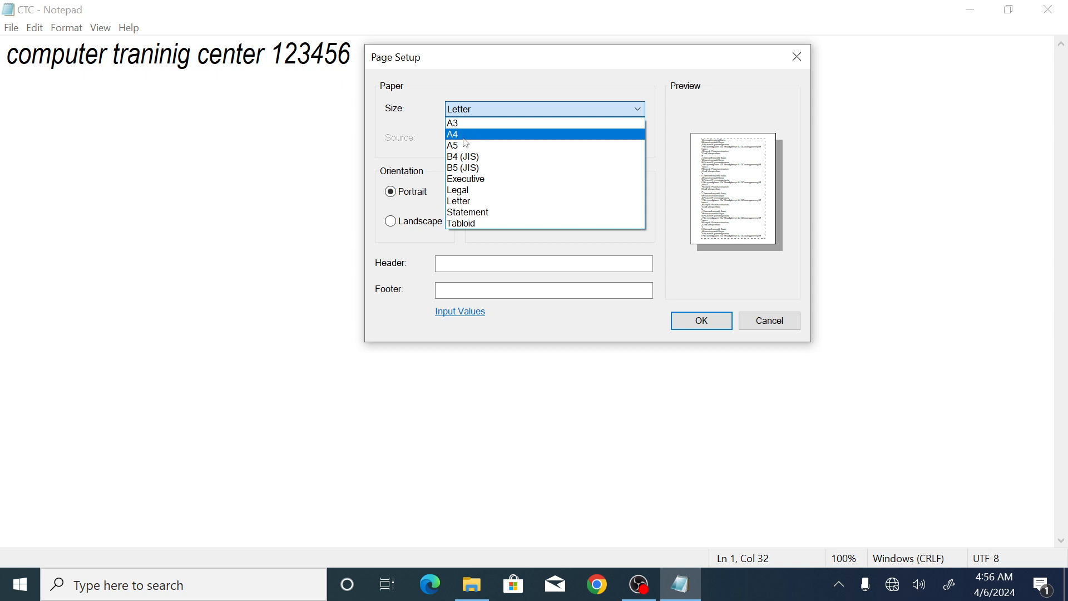
left_click(469, 135)
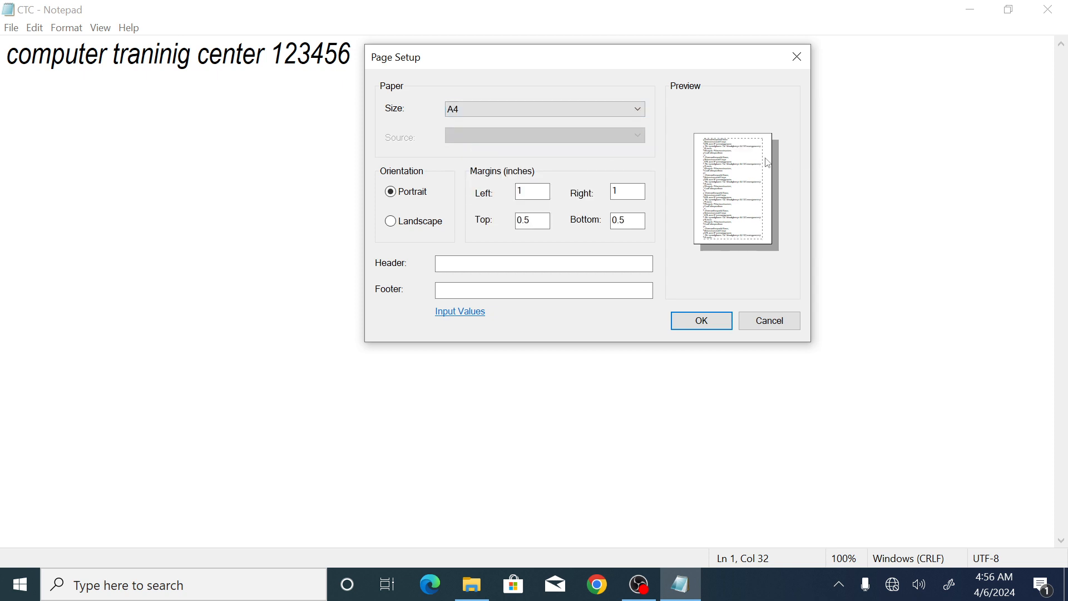
Try the Landscape orientation twice in Page Setup, returning to Portrait each time to compare the previews.
left_click(391, 222)
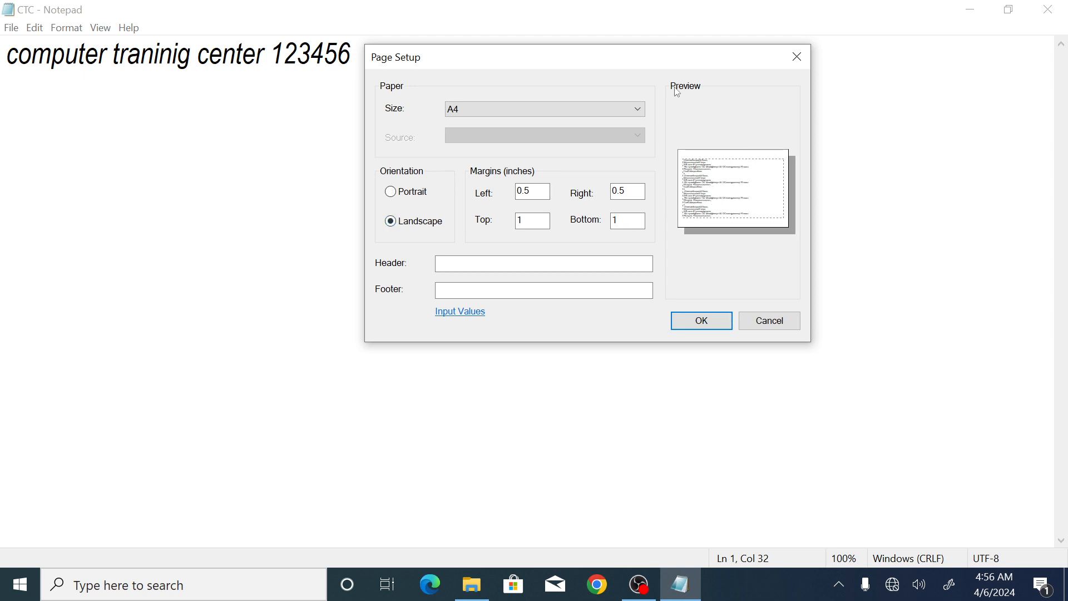
left_click(394, 196)
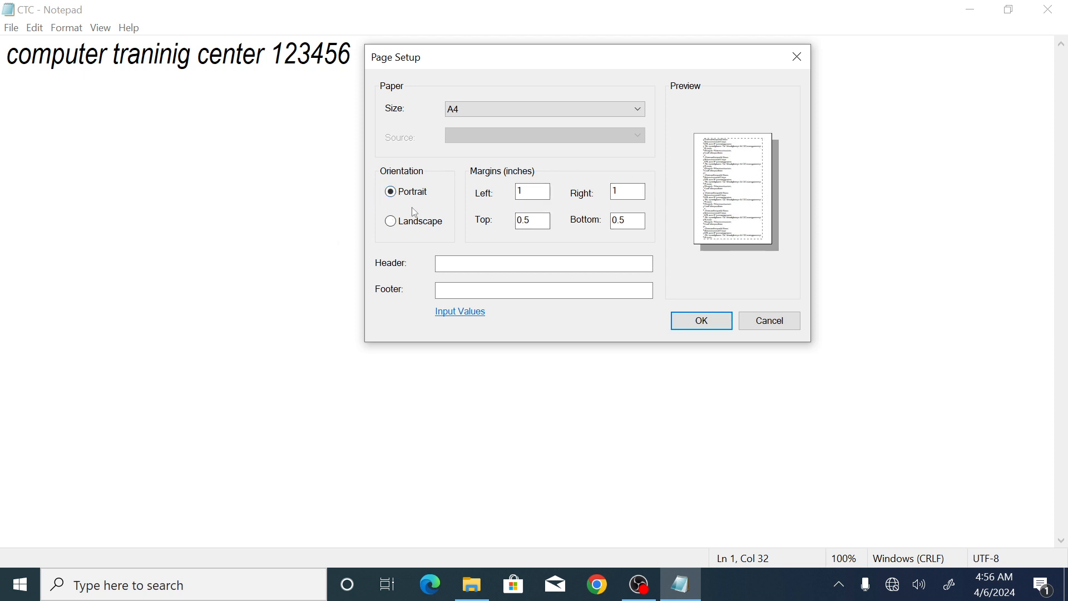
left_click(393, 222)
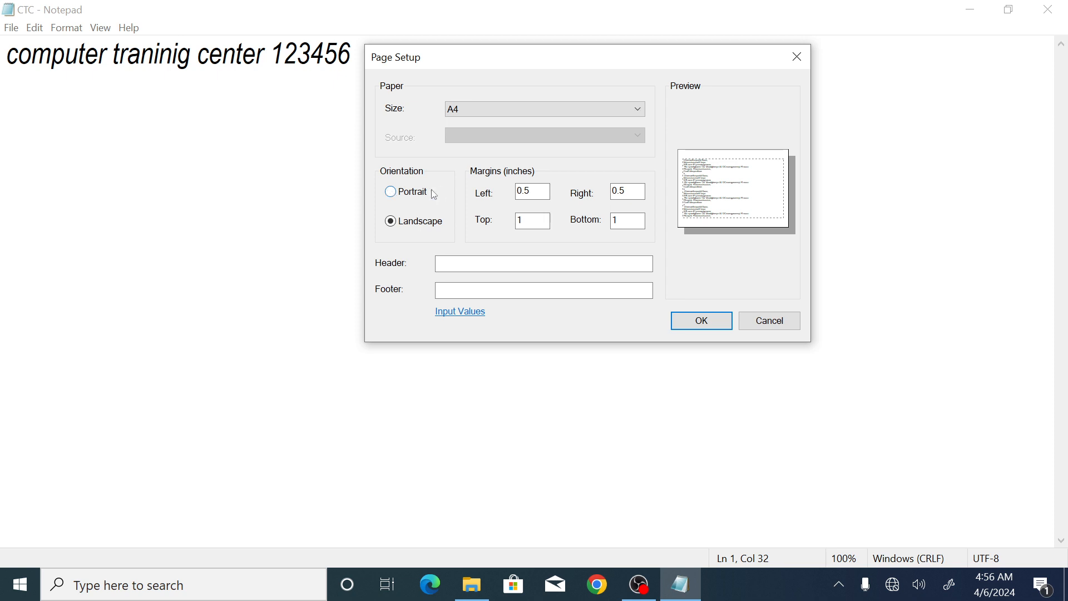
left_click(390, 193)
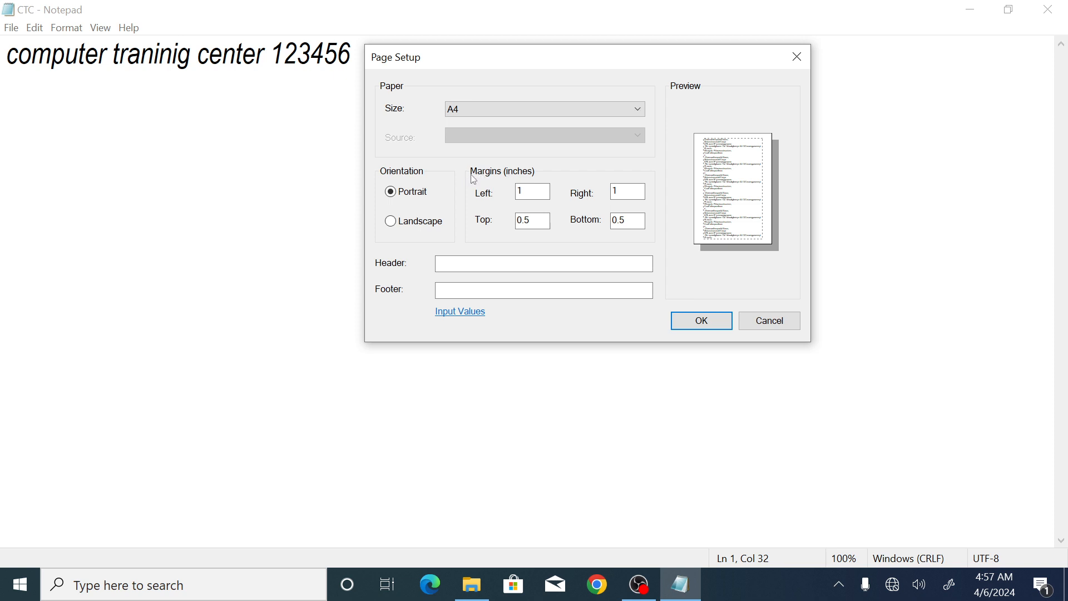
Set the left and right page margins to 0.5 inches each and apply the page setup.
left_click(527, 191)
key("BackSpace")
type("0")
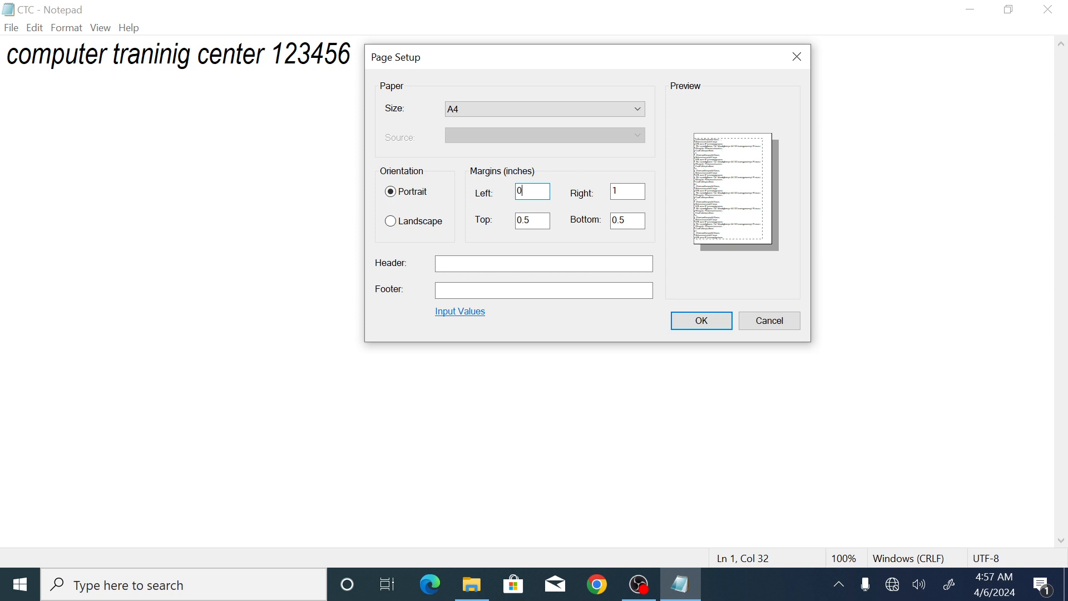
type(".5")
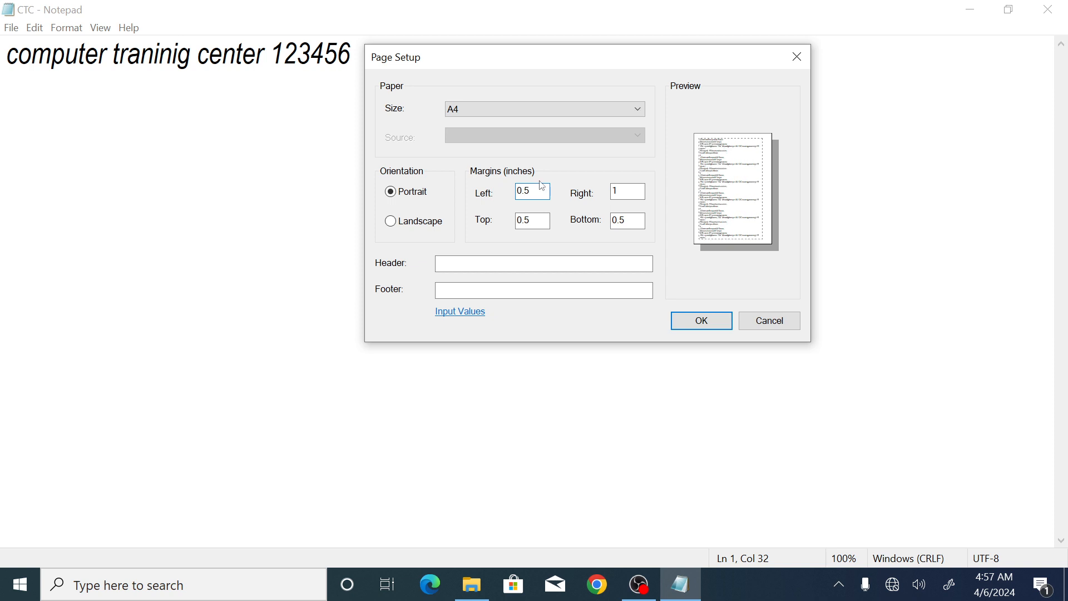
left_click(622, 191)
key("BackSpace")
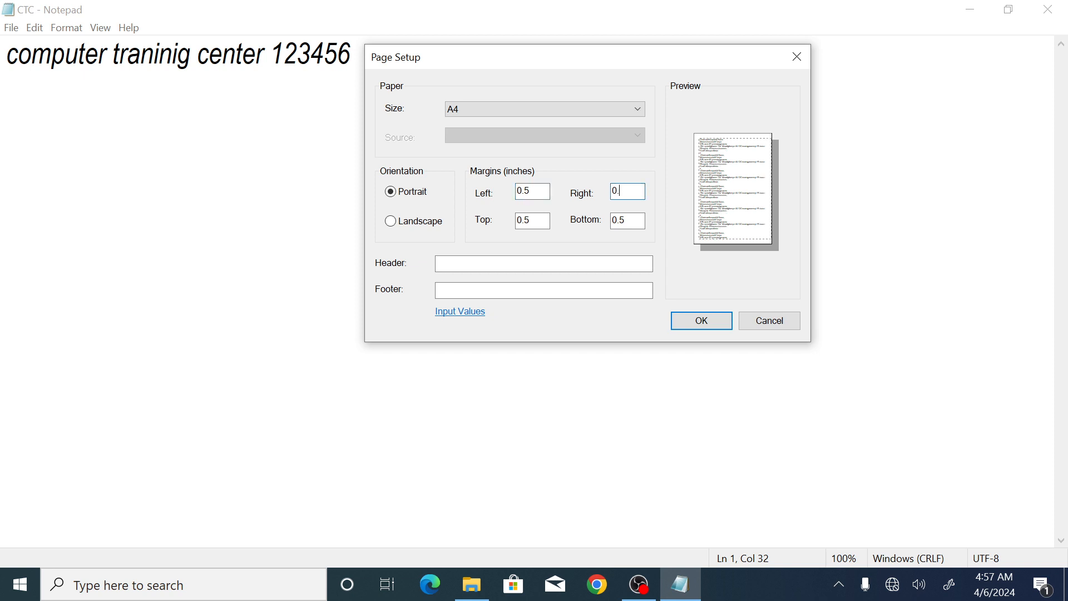
type("0.1")
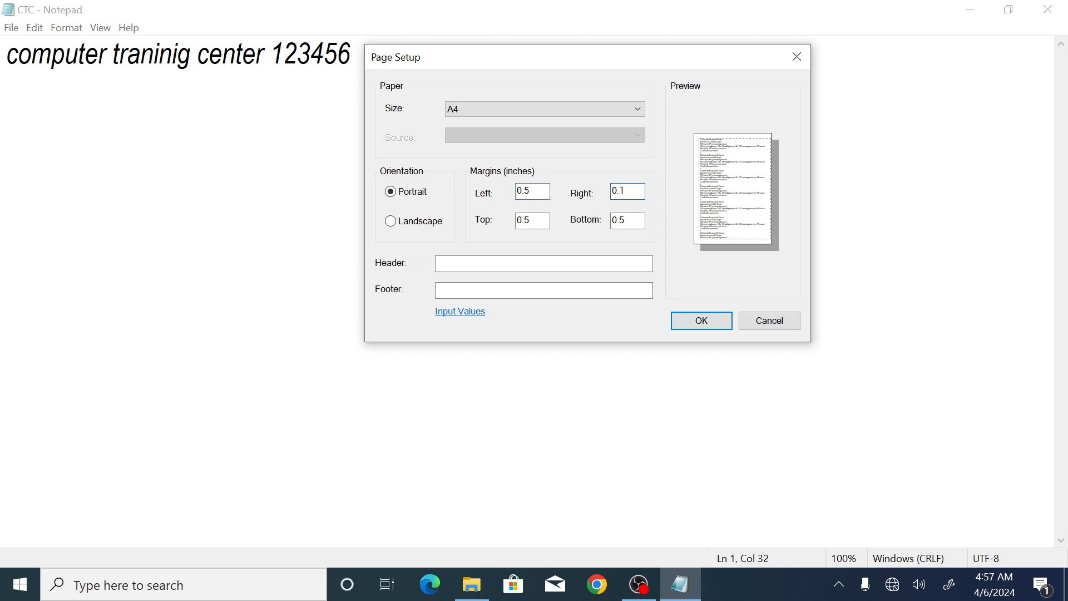
key("BackSpace")
type("5")
left_click(704, 321)
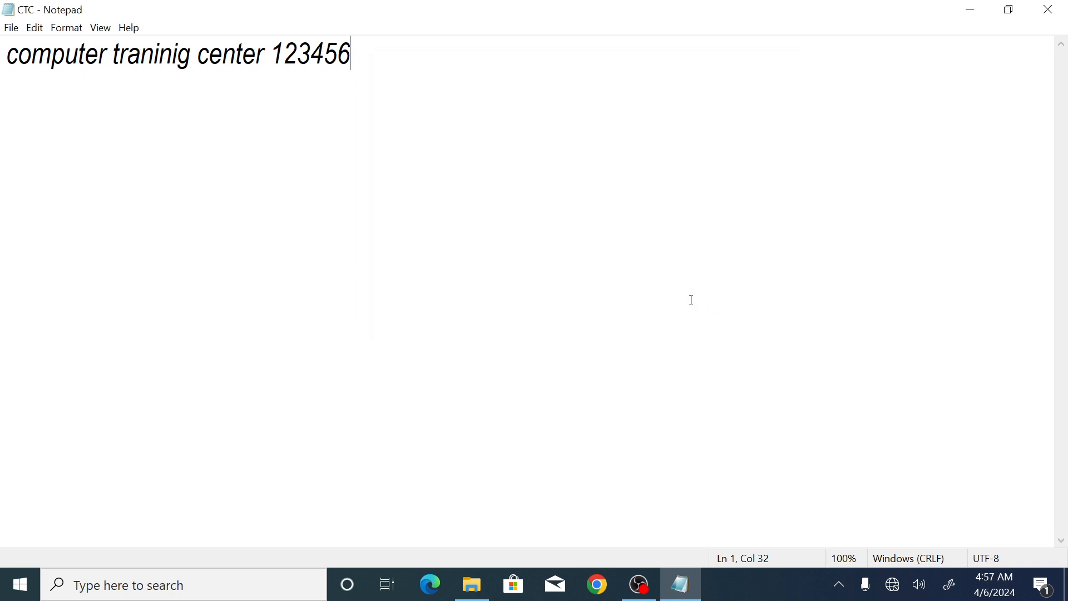
Examine the printer list, page range and number of copies in the Print dialog, then close it without printing.
left_click(11, 28)
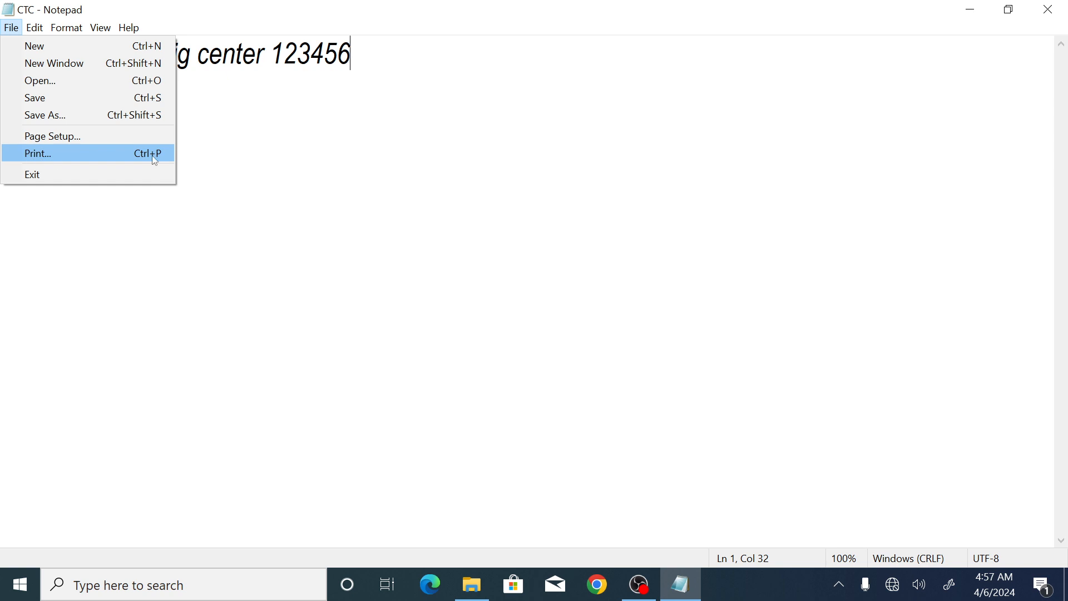
left_click(130, 157)
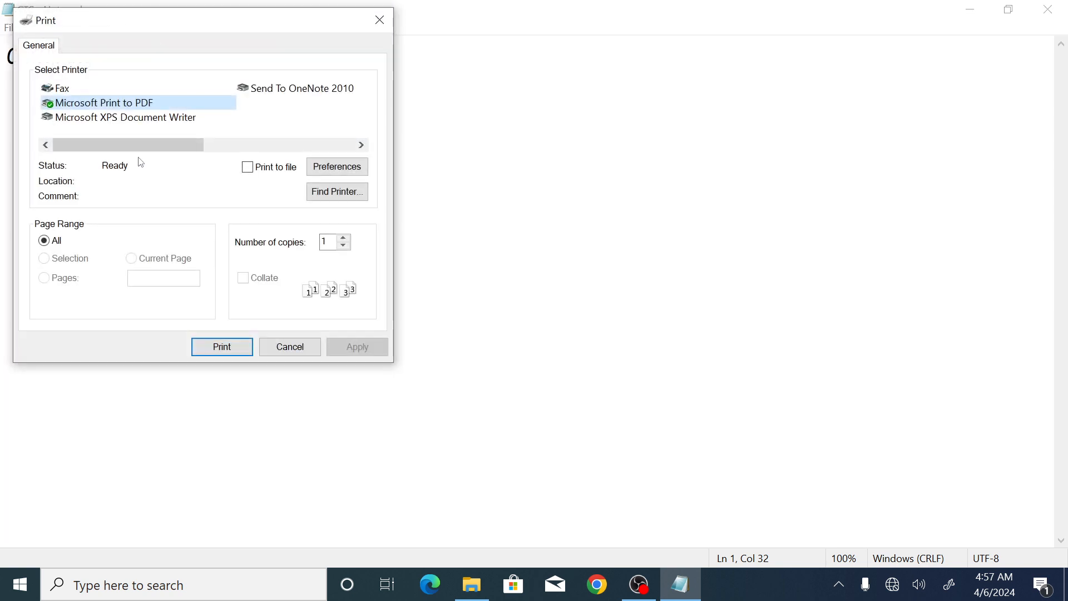
left_click_drag(231, 28, 634, 46)
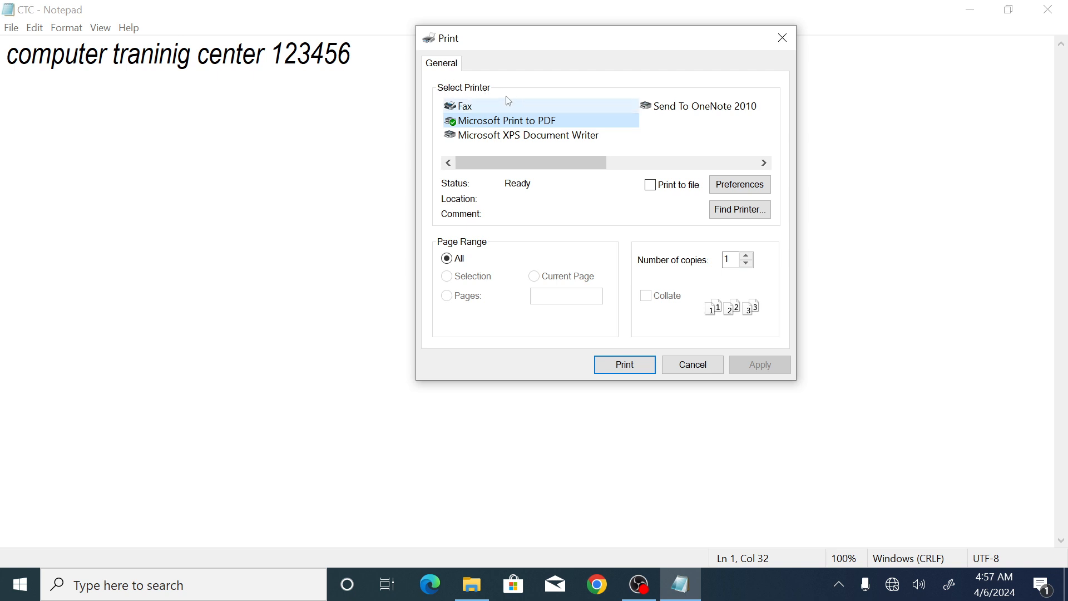
mouse_move(515, 127)
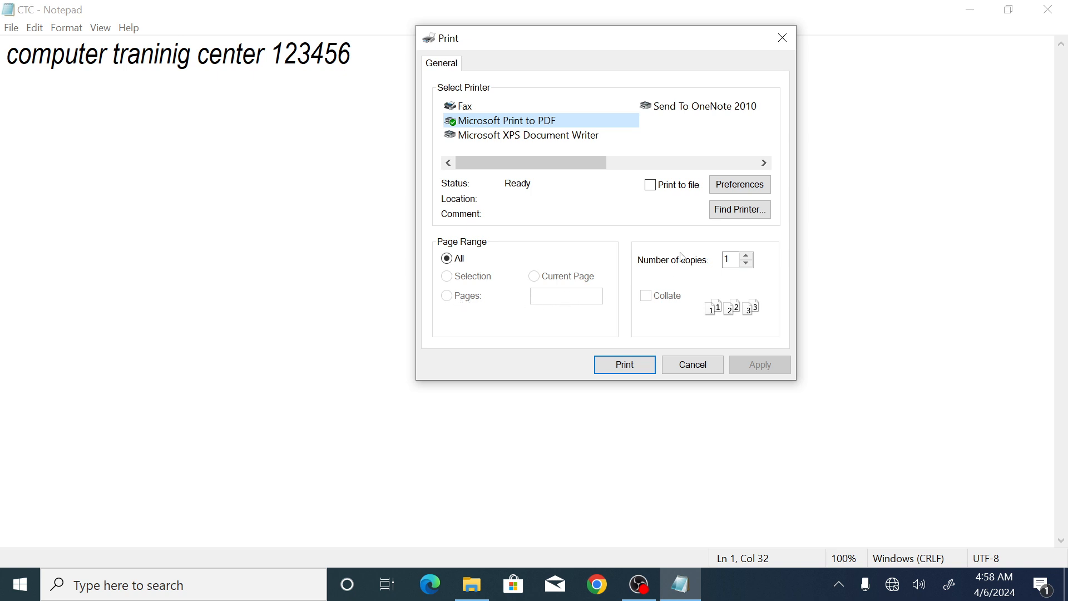
left_click(736, 261)
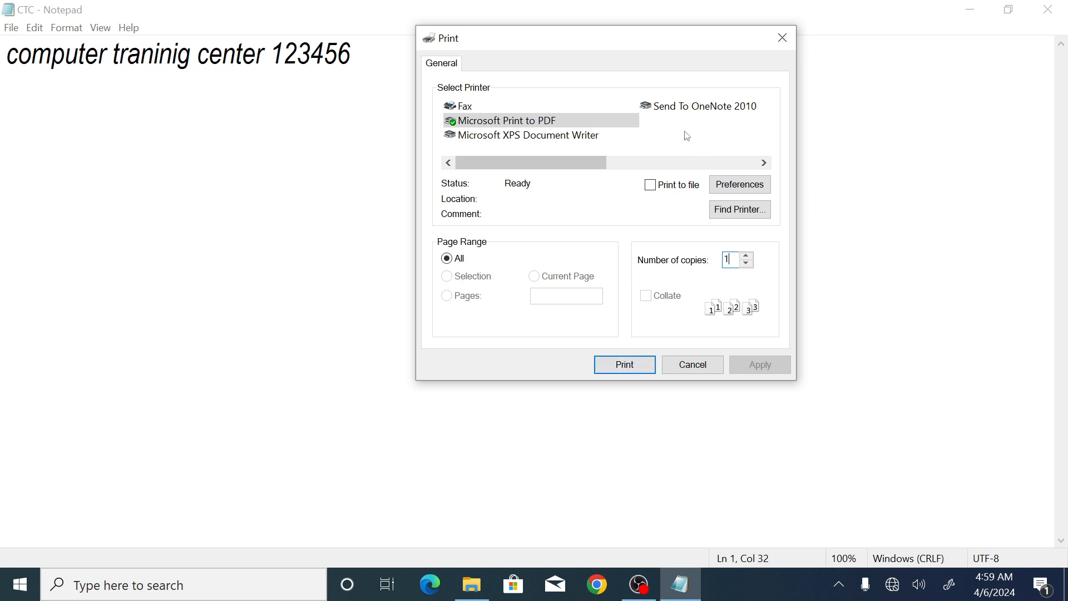
left_click(783, 38)
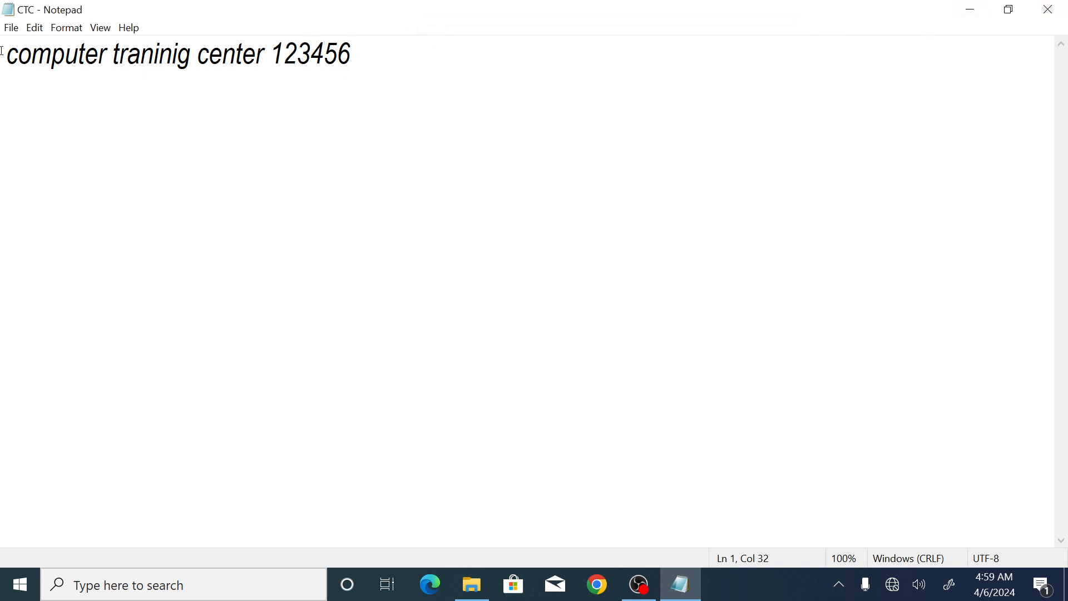
Select "123456" in the text, check the Print dialog's options with that selection, and cancel printing.
left_click_drag(356, 52, 277, 47)
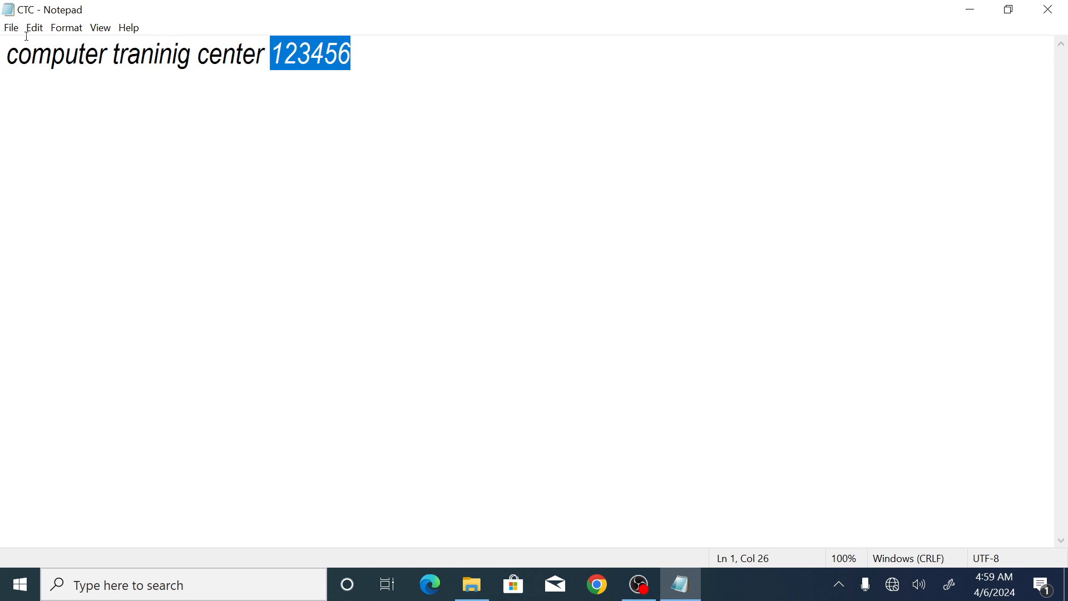
left_click(11, 27)
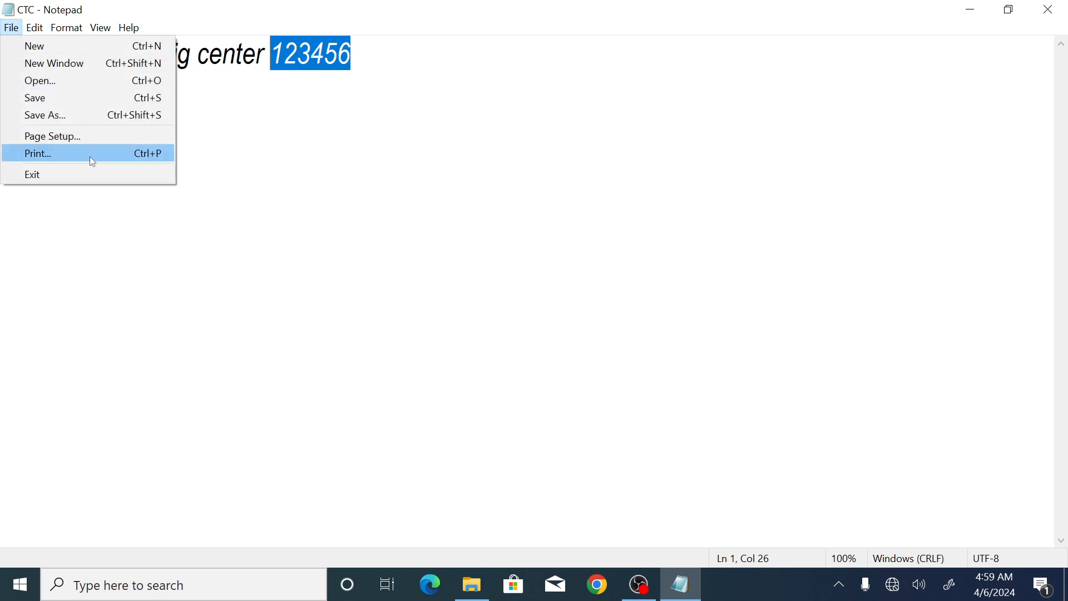
left_click(61, 152)
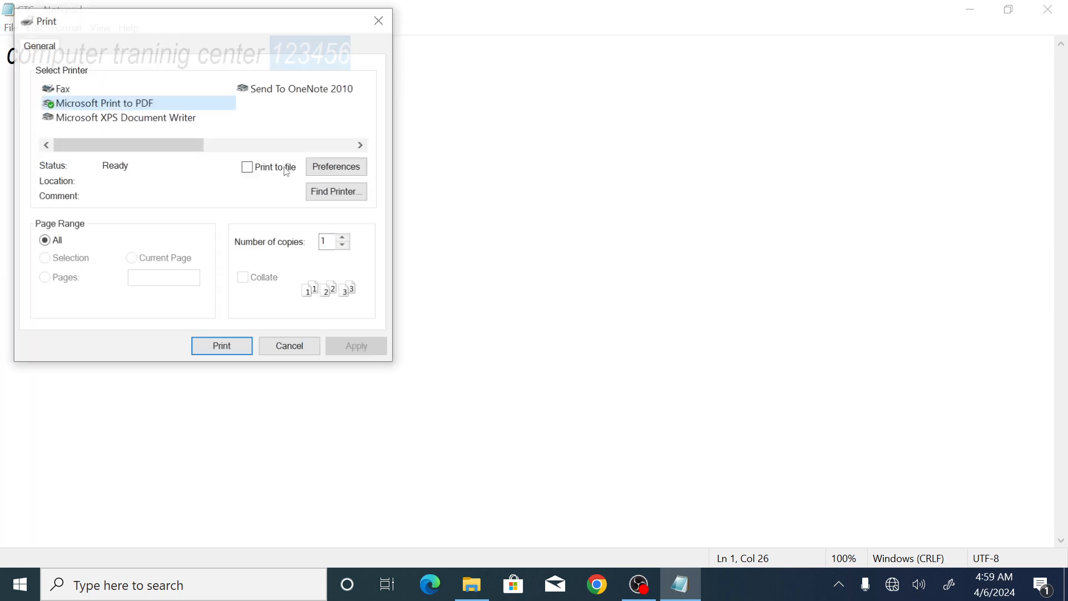
left_click_drag(203, 19, 760, 51)
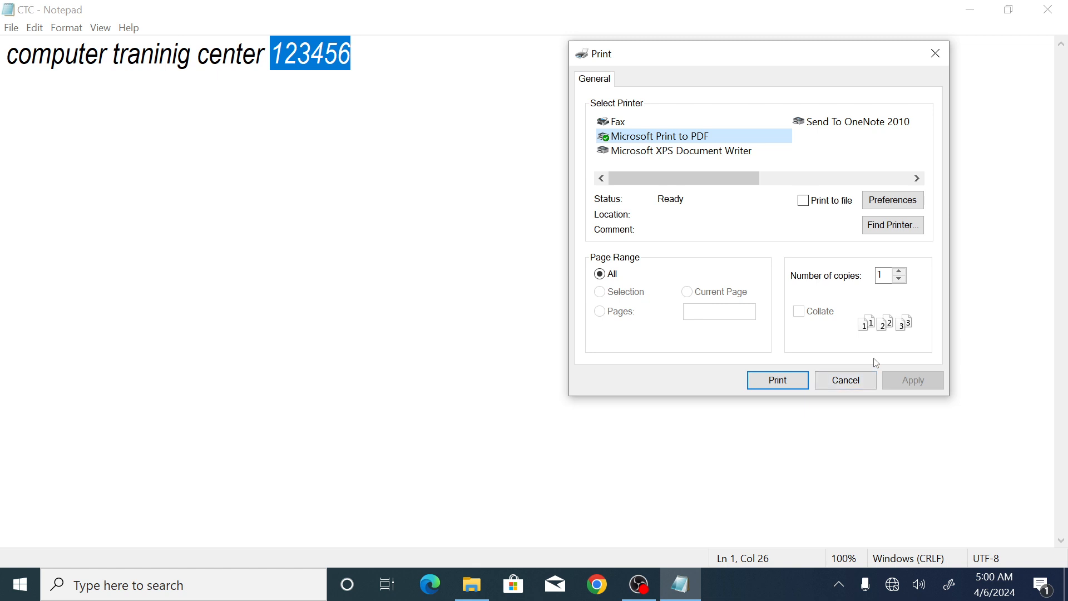
left_click(844, 379)
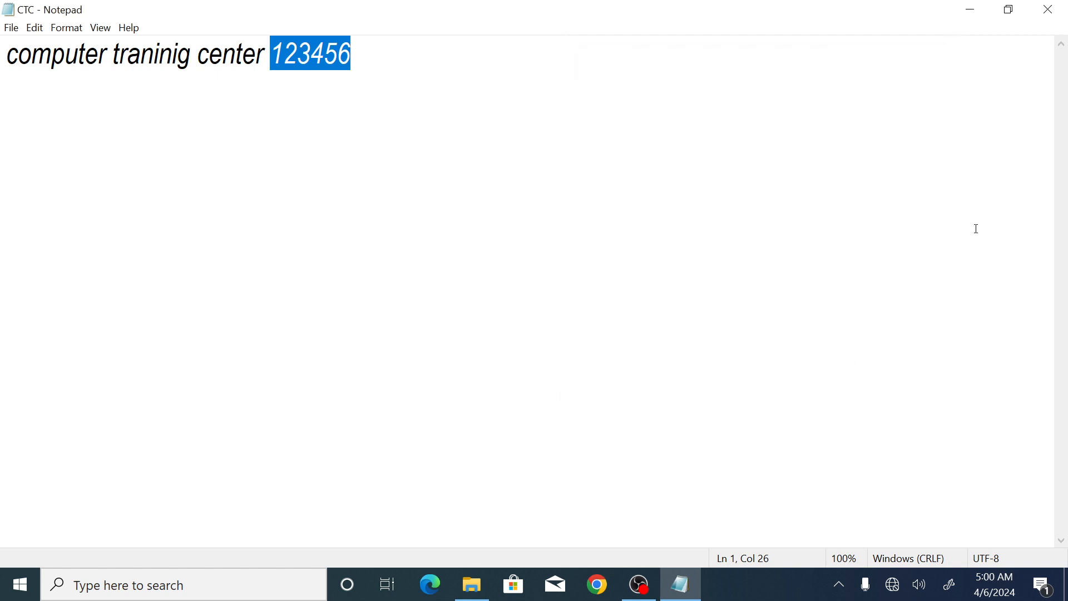
Close the CTC document and its window with the Exit command.
left_click(8, 31)
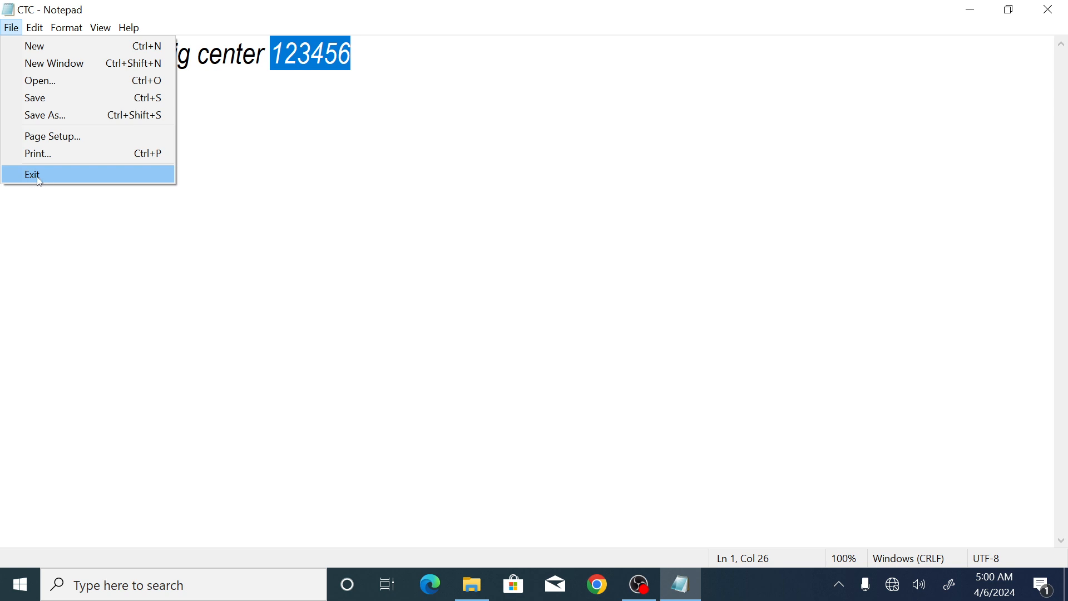
left_click(254, 173)
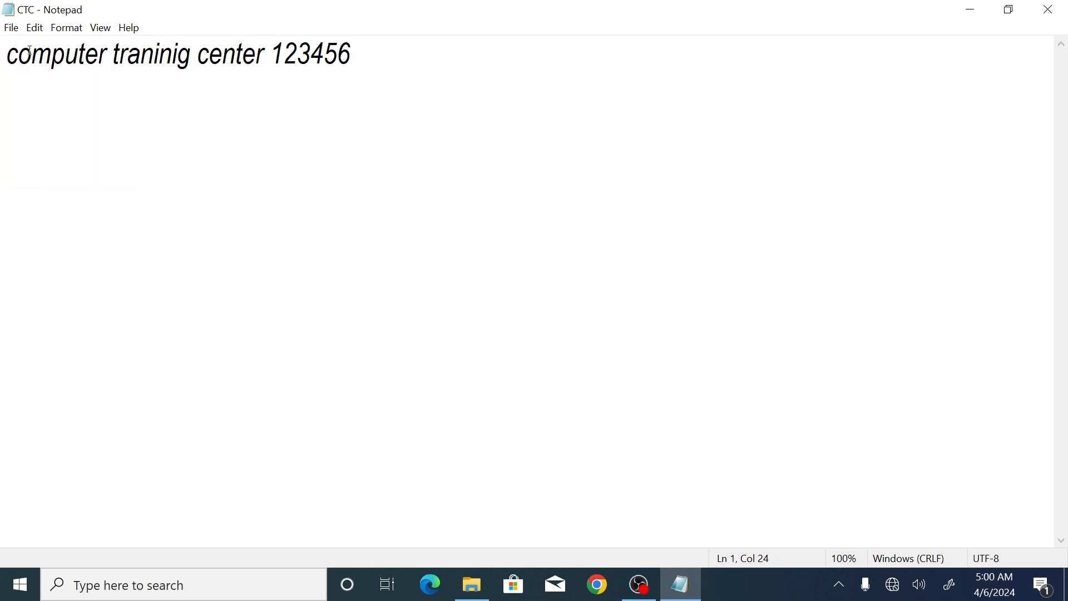
left_click(35, 28)
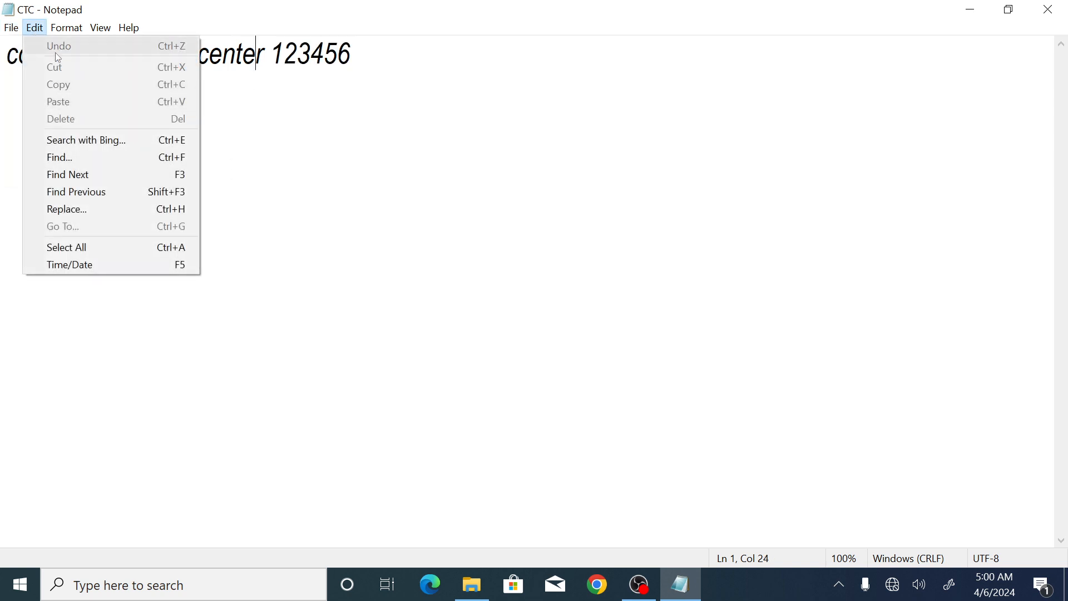
mouse_move(68, 25)
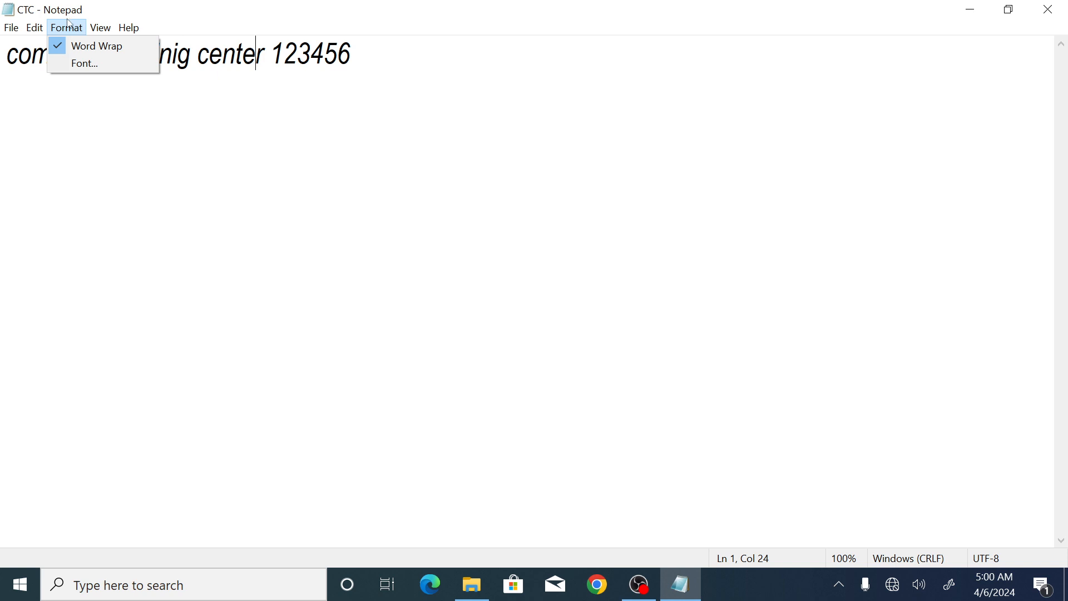
mouse_move(111, 29)
mouse_move(33, 30)
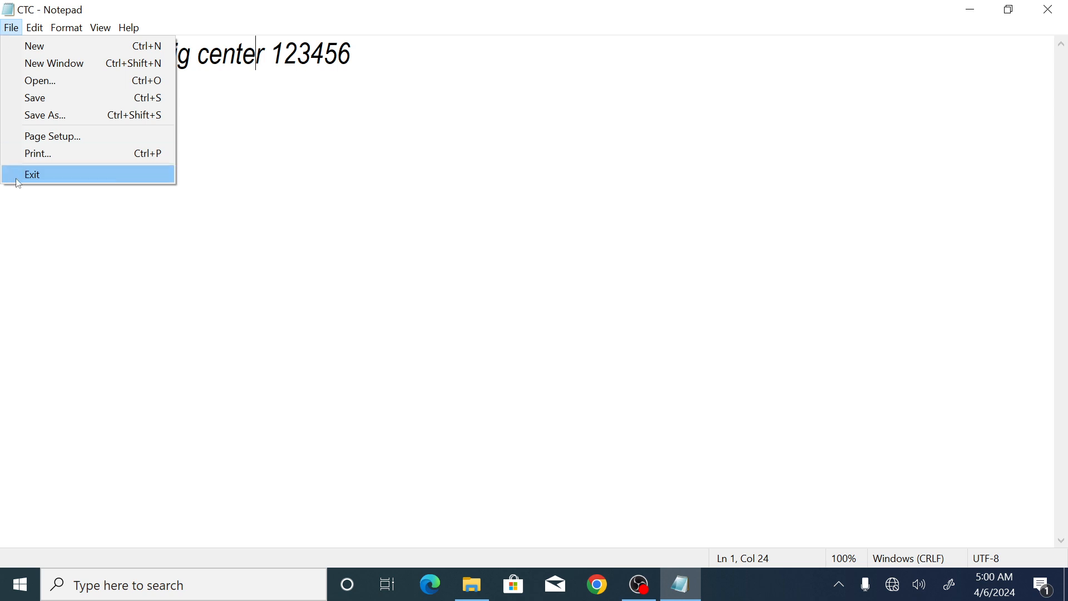
left_click(42, 177)
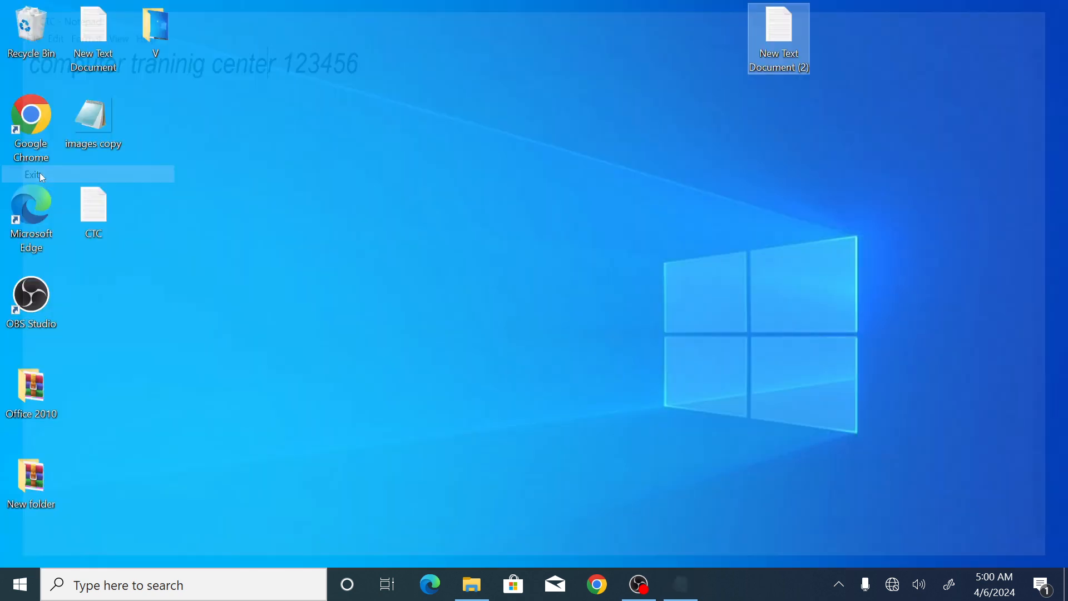